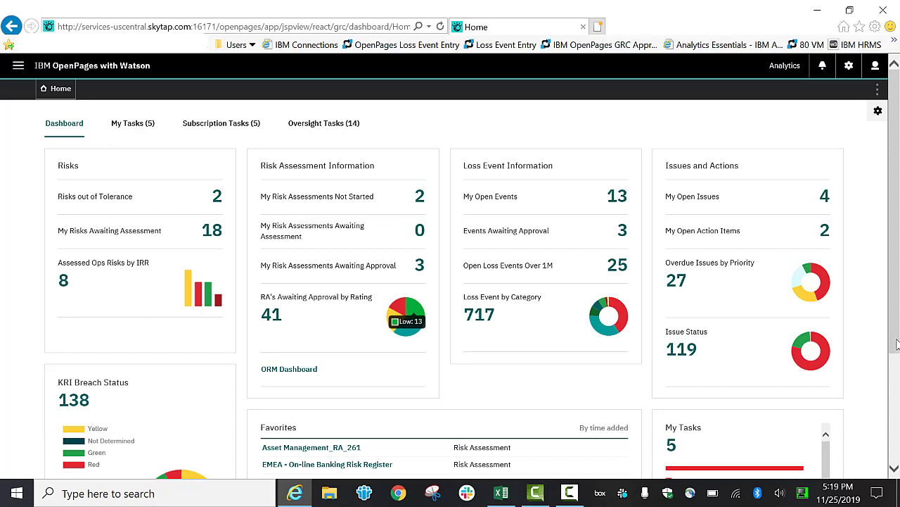
Open the EMEA - On-line Banking Risk Register risk assessment from the dashboard favorites.
scroll(896, 344, down, 3)
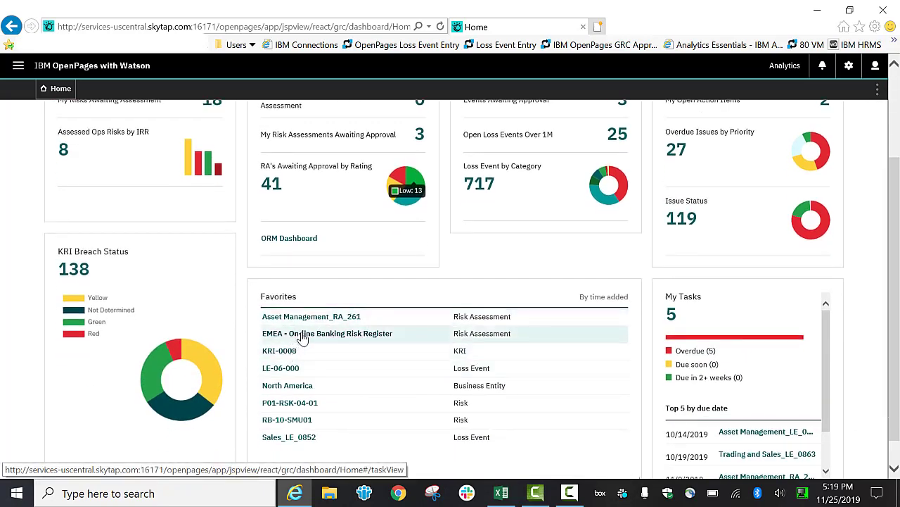
click(305, 337)
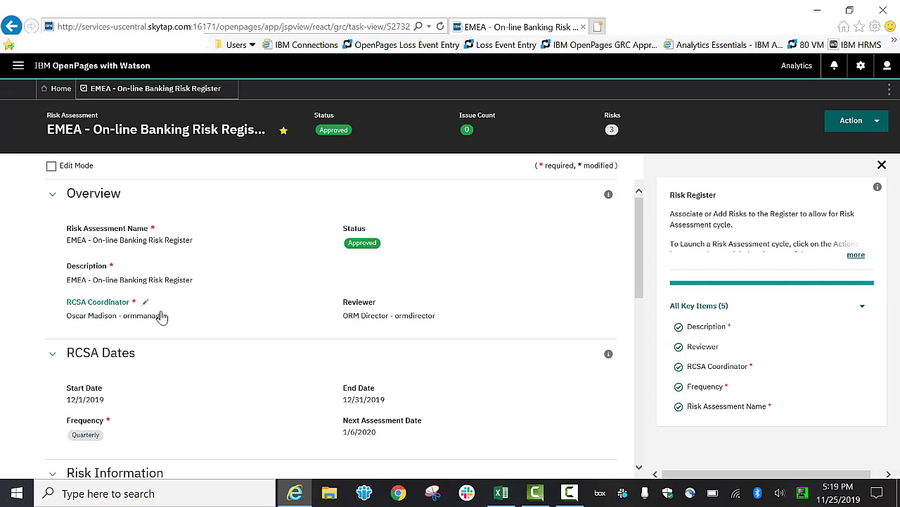
Review the register's associated risks and start the RCSA formal risk assessment cycle.
scroll(357, 331, down, 2)
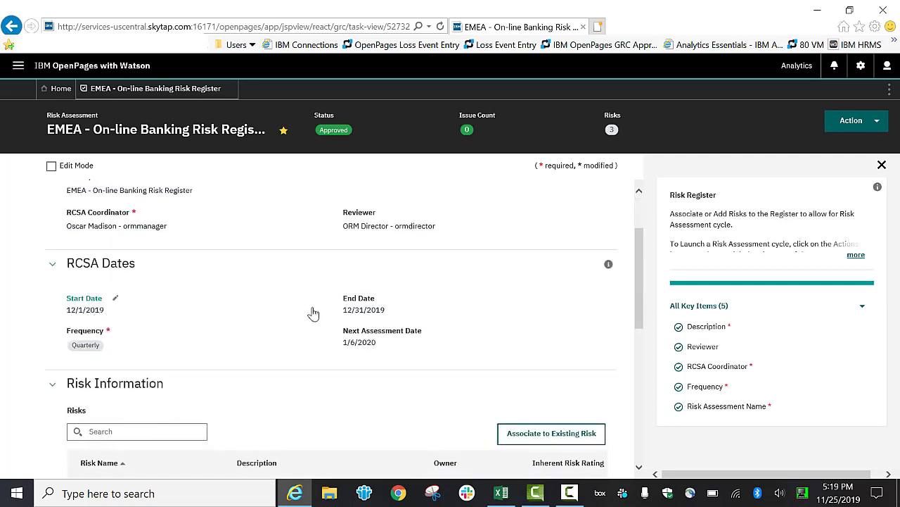
scroll(316, 315, down, 5)
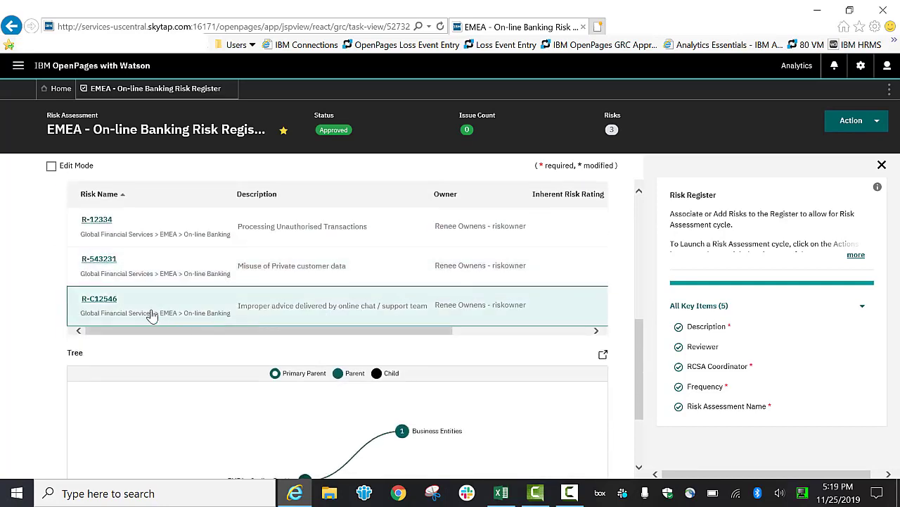
scroll(91, 297, up, 2)
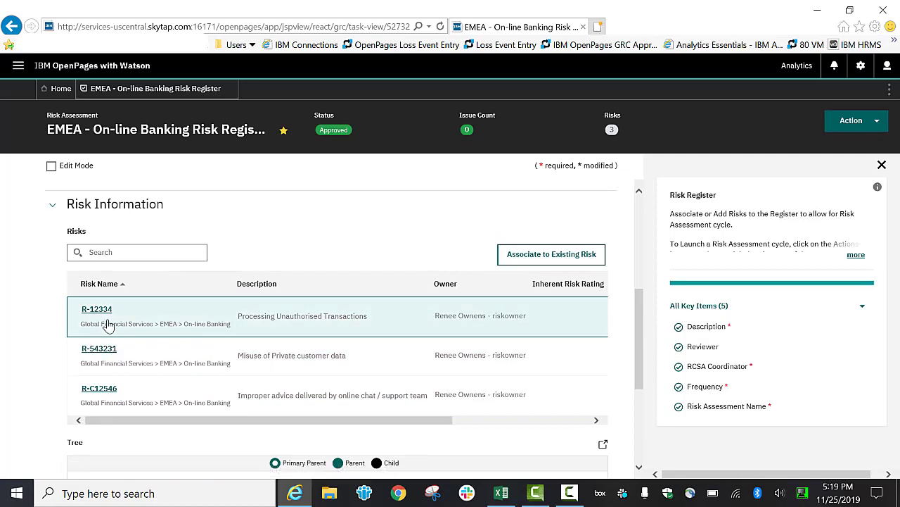
scroll(448, 221, up, 1)
click(854, 124)
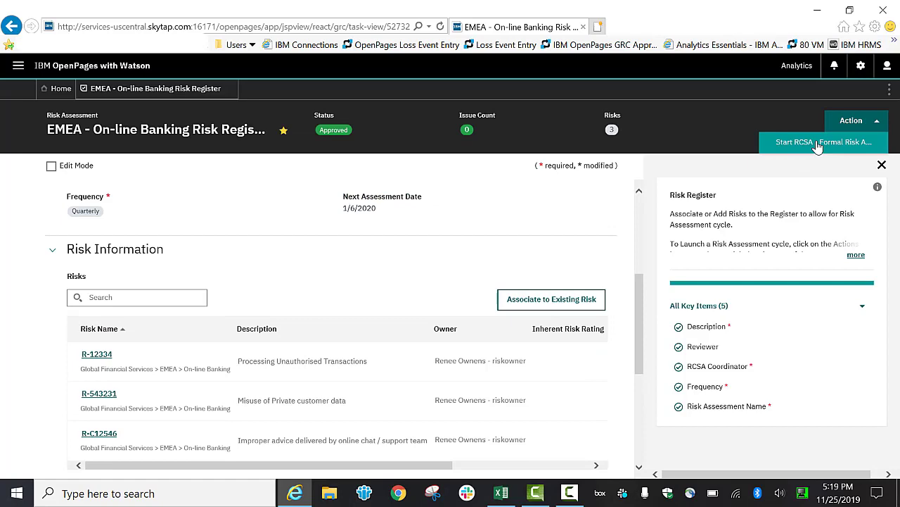
click(818, 144)
click(446, 316)
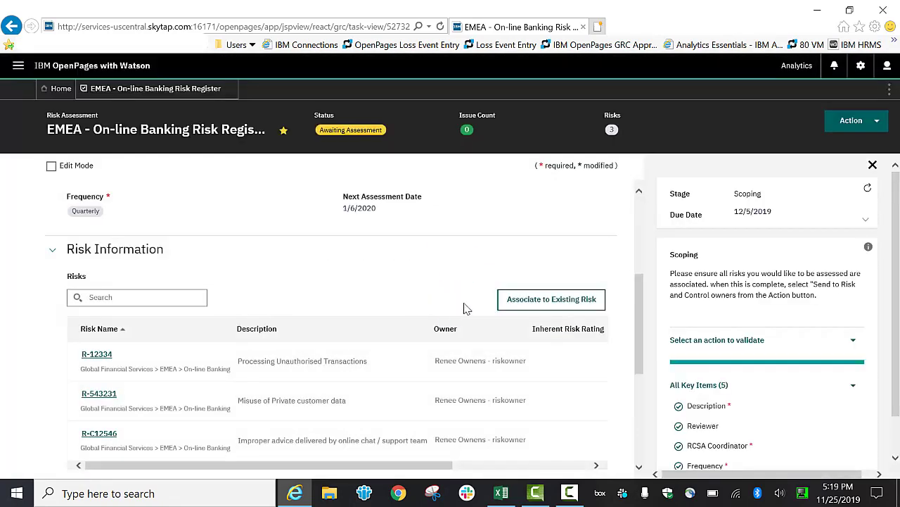
Expand the workflow stage details and review the register's overview and associated risks.
scroll(450, 258, up, 3)
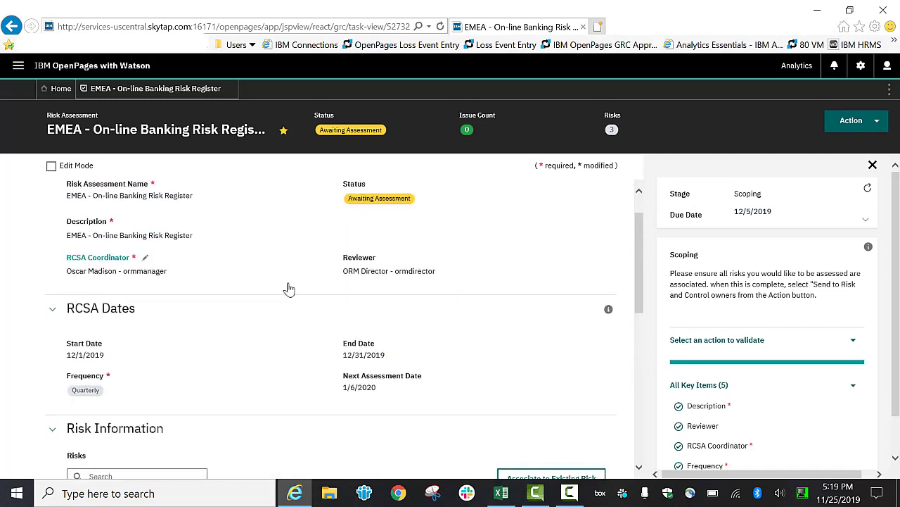
scroll(211, 302, up, 1)
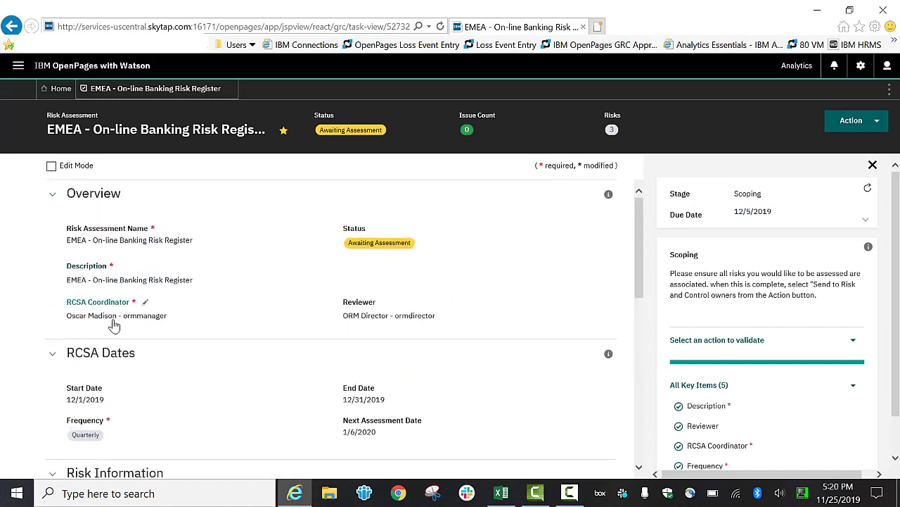
click(866, 220)
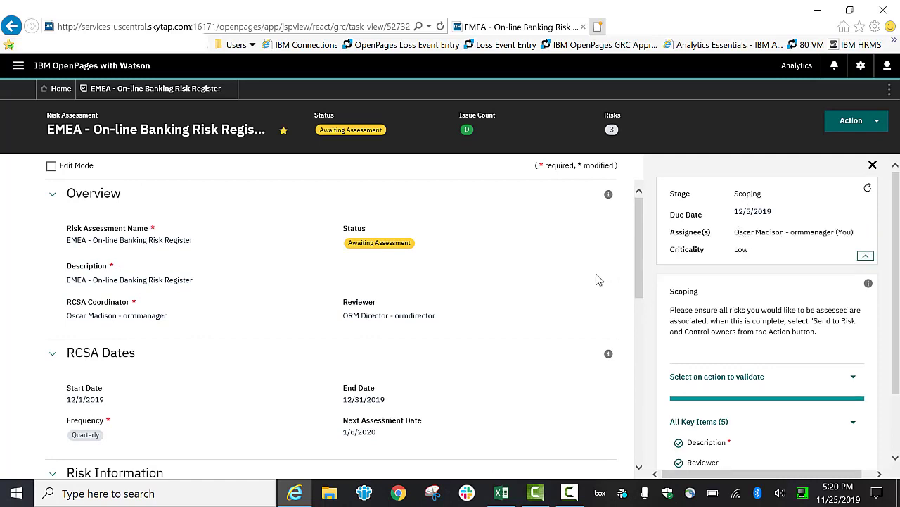
drag(638, 267, 641, 362)
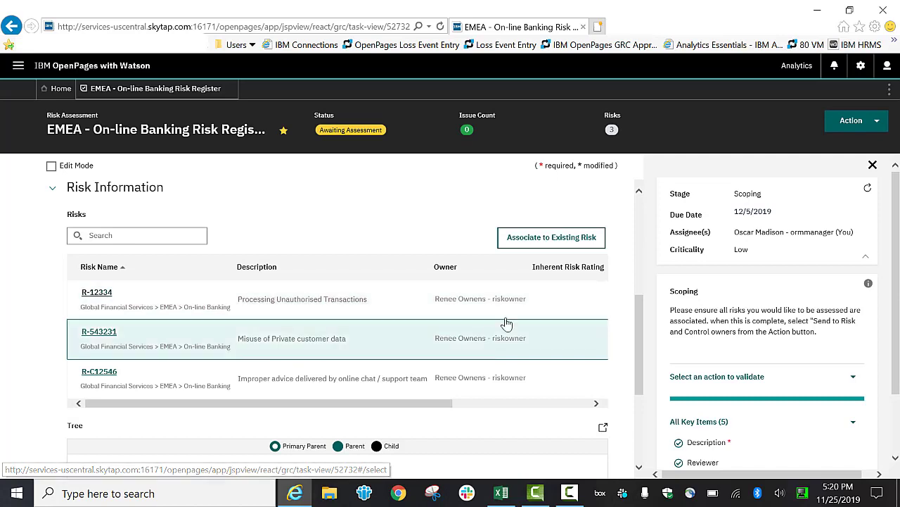
drag(636, 353, 632, 248)
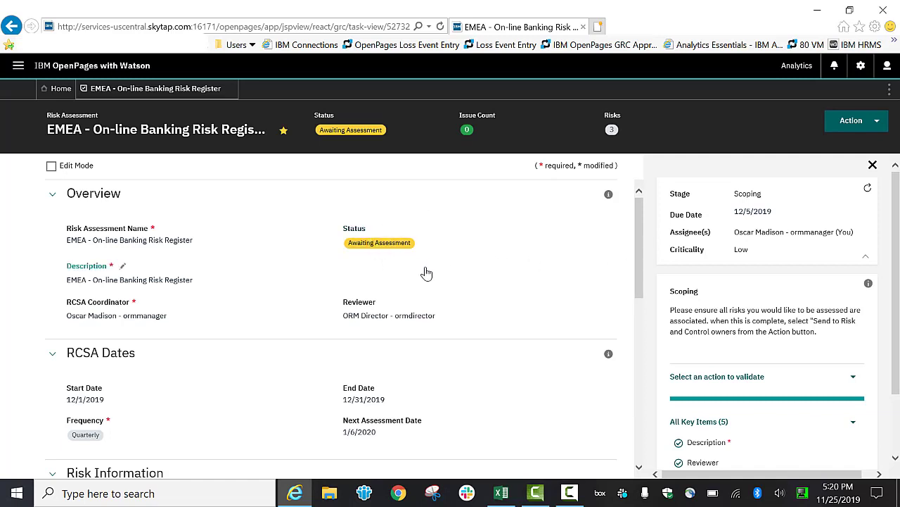
Send the risk assessment to risk and control owners, continuing without closing the tab.
click(851, 122)
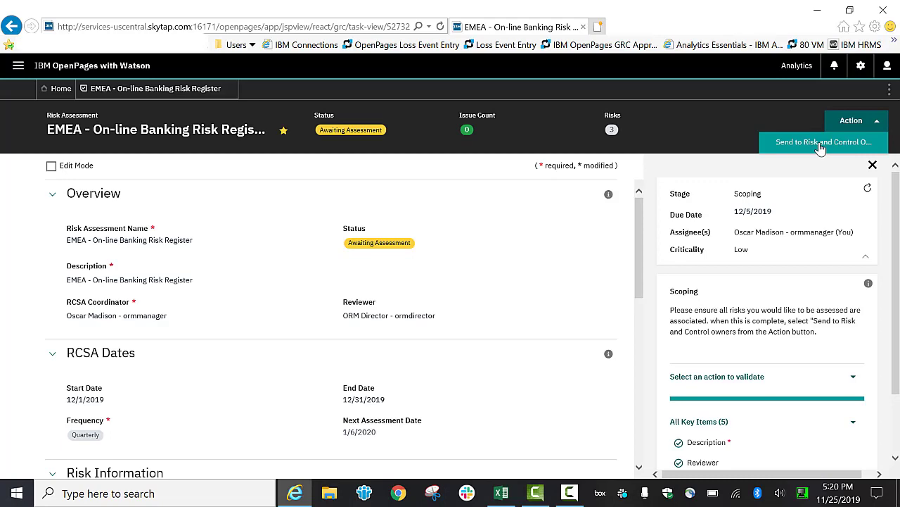
click(820, 144)
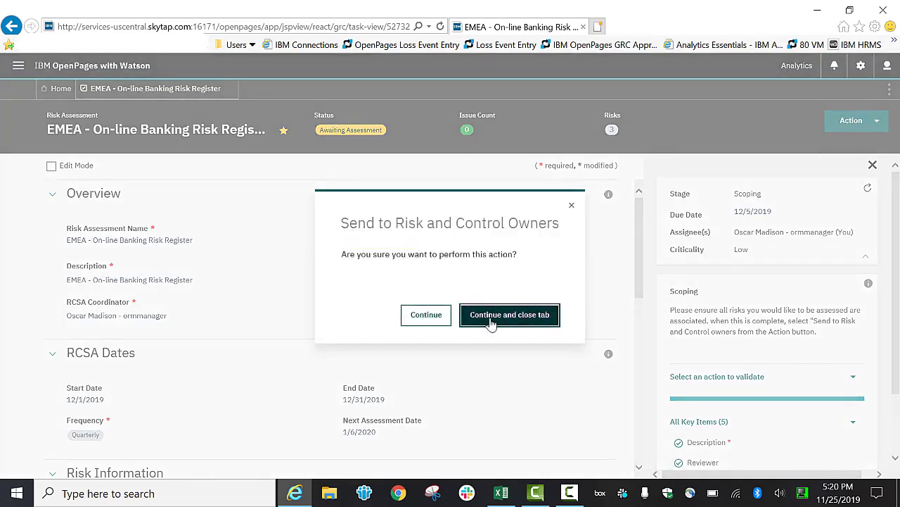
click(426, 315)
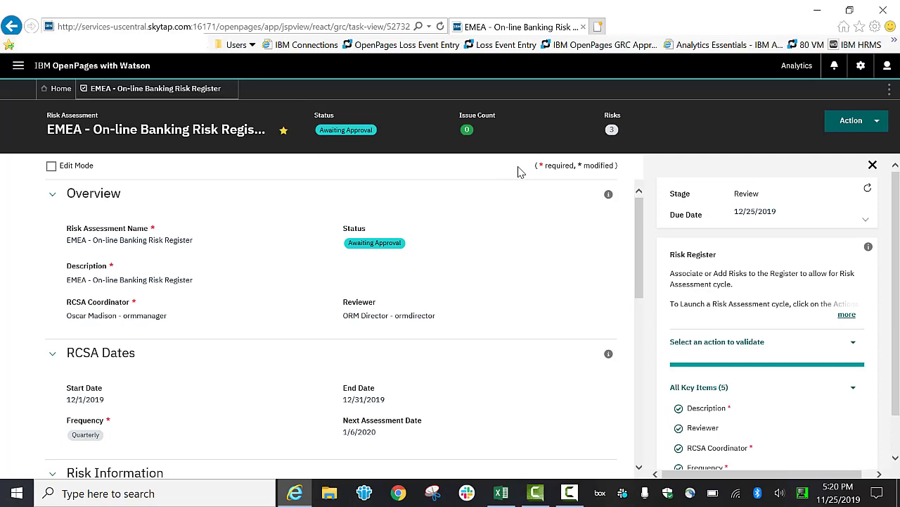
Validate the Review Complete action and jump to the Risks item that requires attention.
click(861, 127)
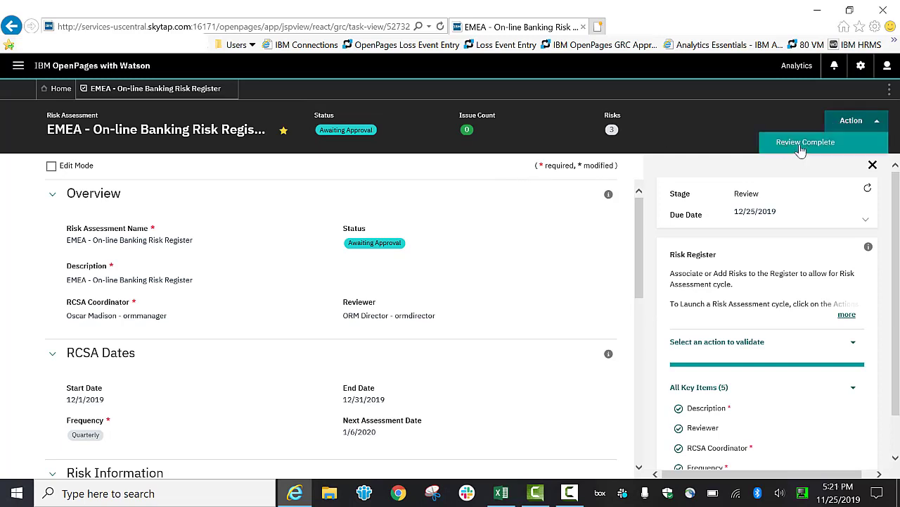
click(853, 345)
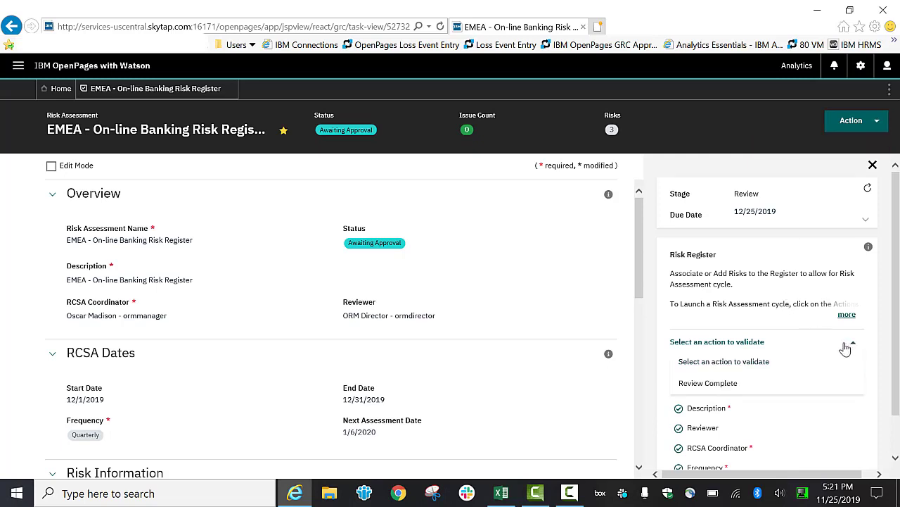
click(708, 387)
mouse_move(854, 370)
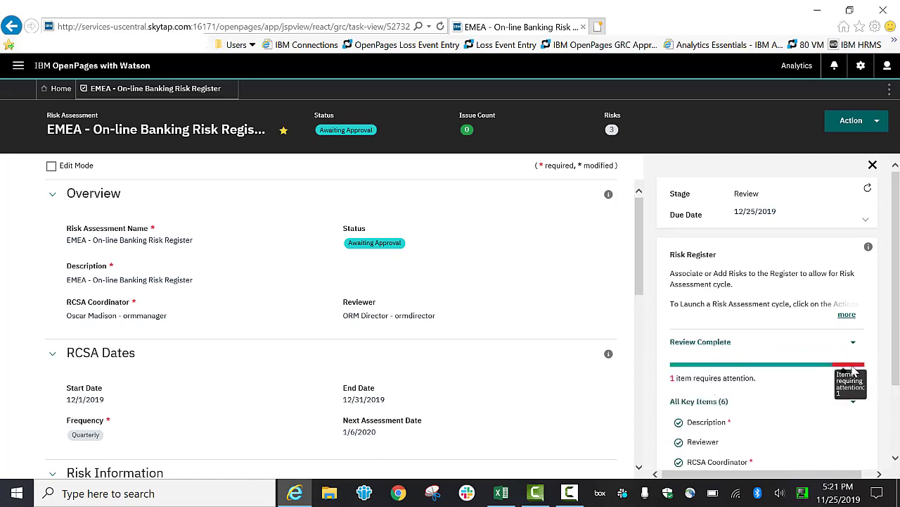
scroll(816, 397, down, 3)
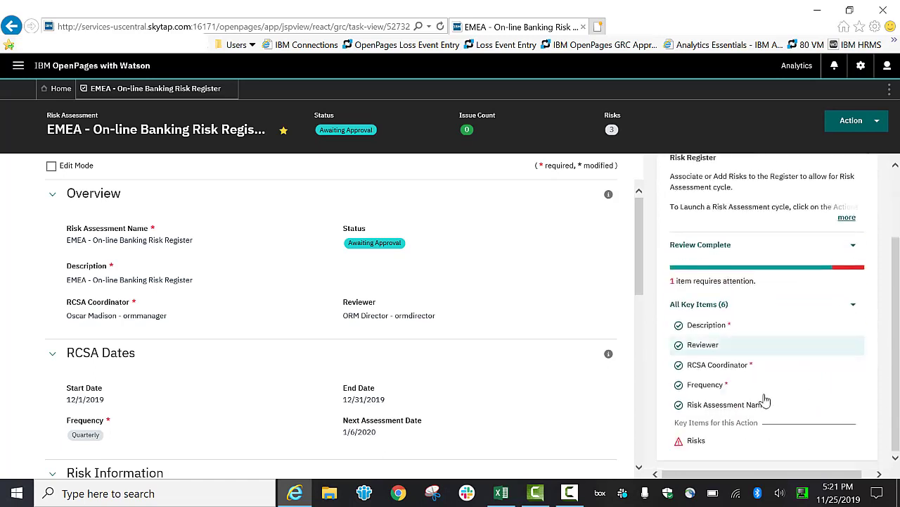
click(695, 442)
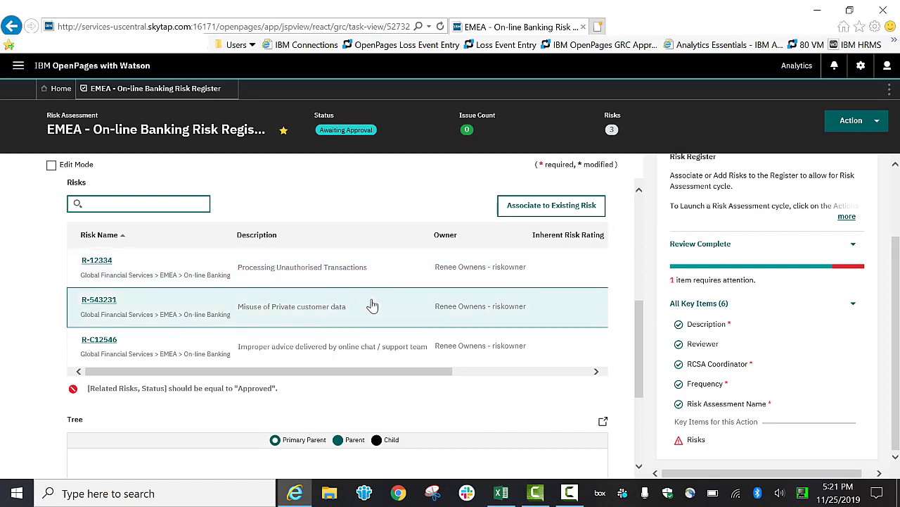
Log out of the current user session.
click(852, 125)
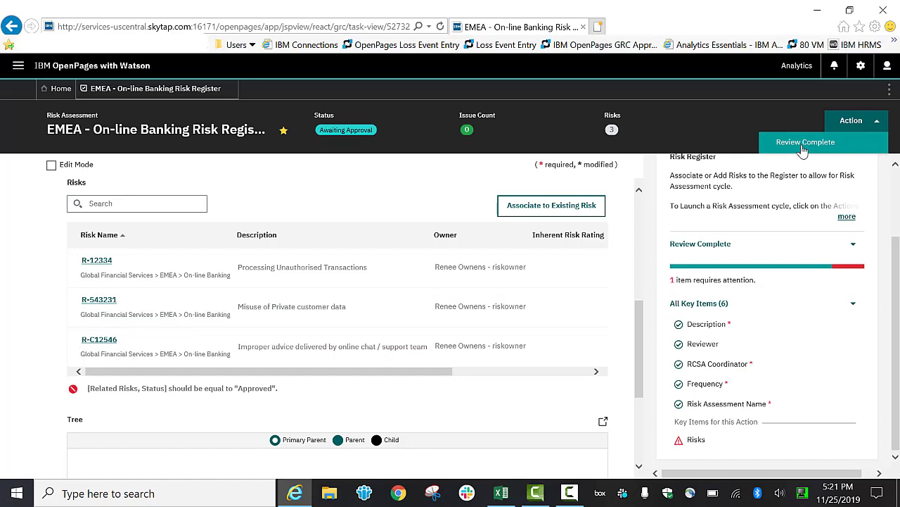
click(709, 123)
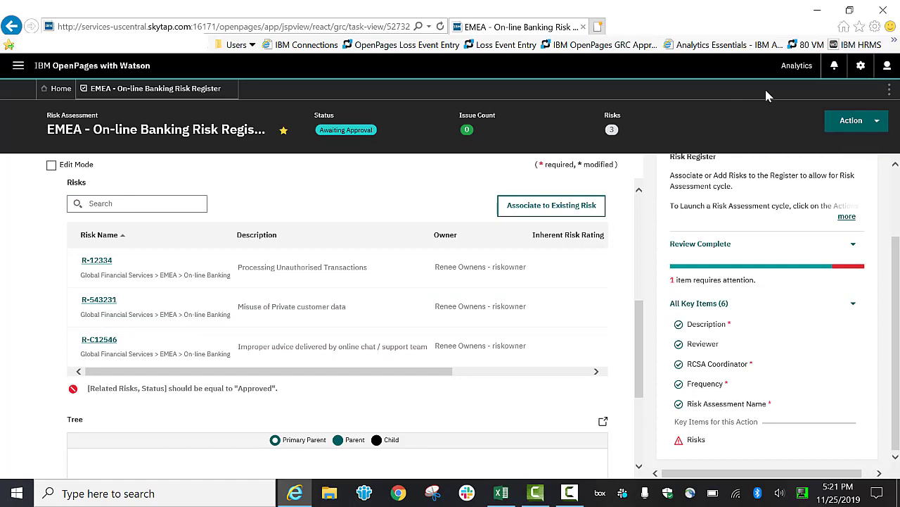
click(888, 68)
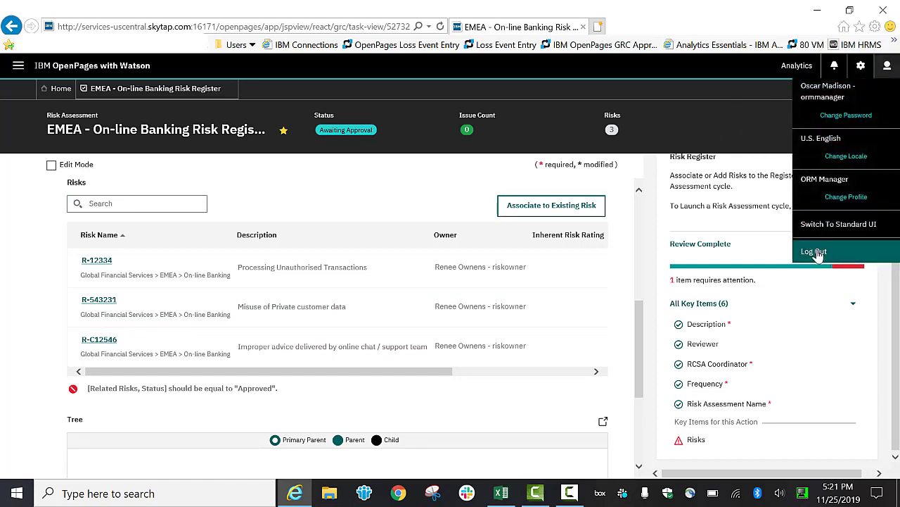
click(815, 254)
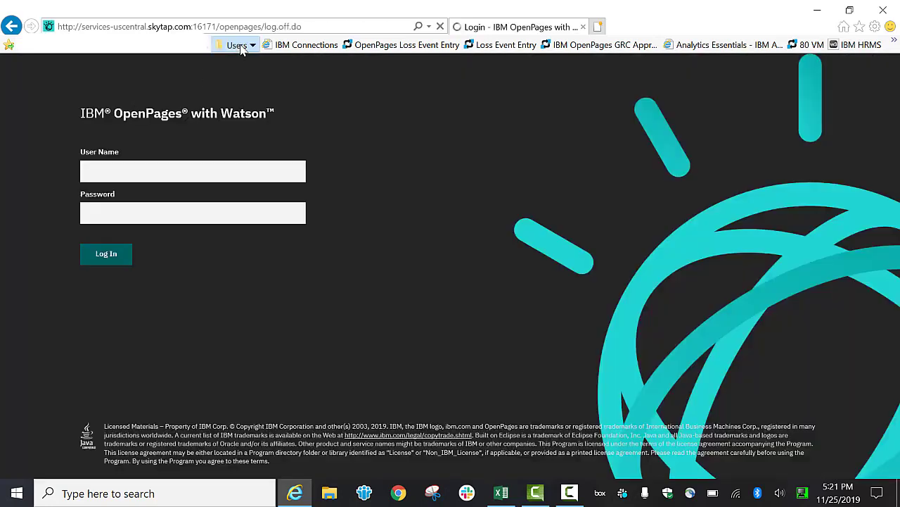
Log in as another user through the Users bookmark list.
click(237, 46)
click(185, 115)
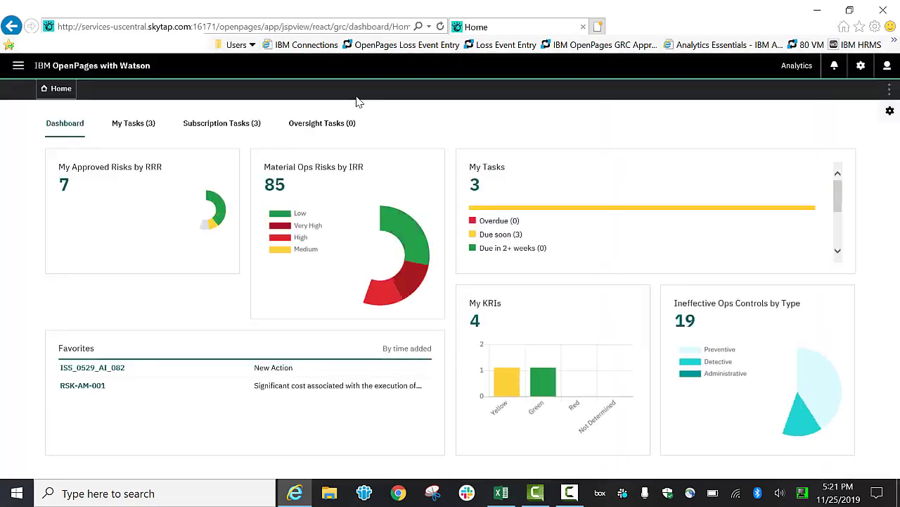
Open the R-12334 risk task from My Tasks.
click(132, 128)
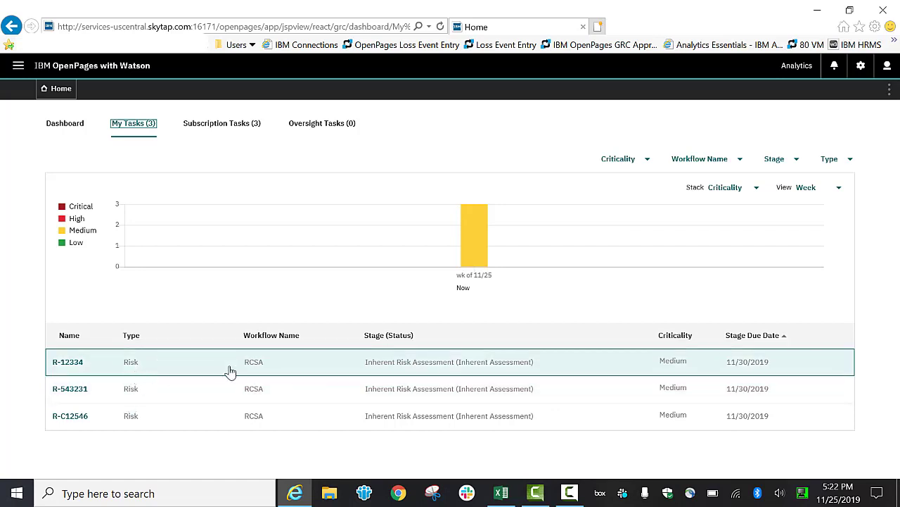
click(69, 363)
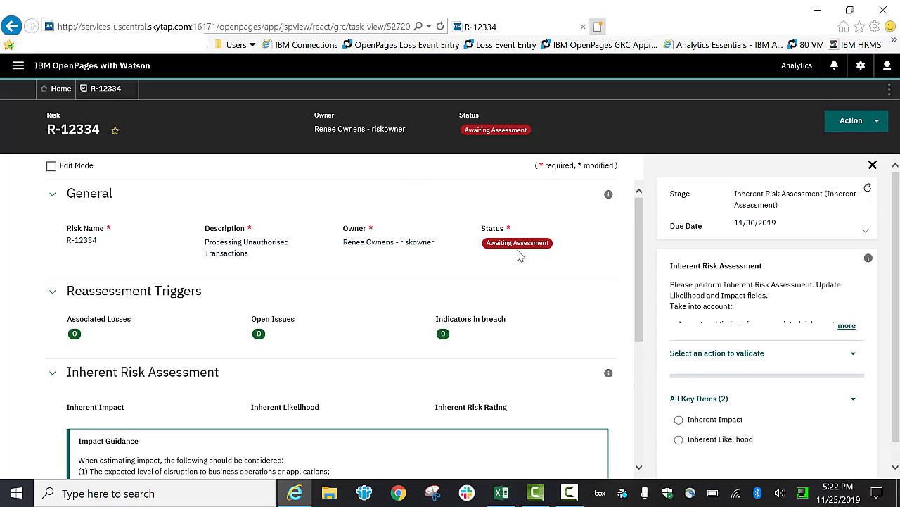
Expand and read the full Inherent Risk Assessment guidance in the workflow panel.
drag(672, 266, 795, 257)
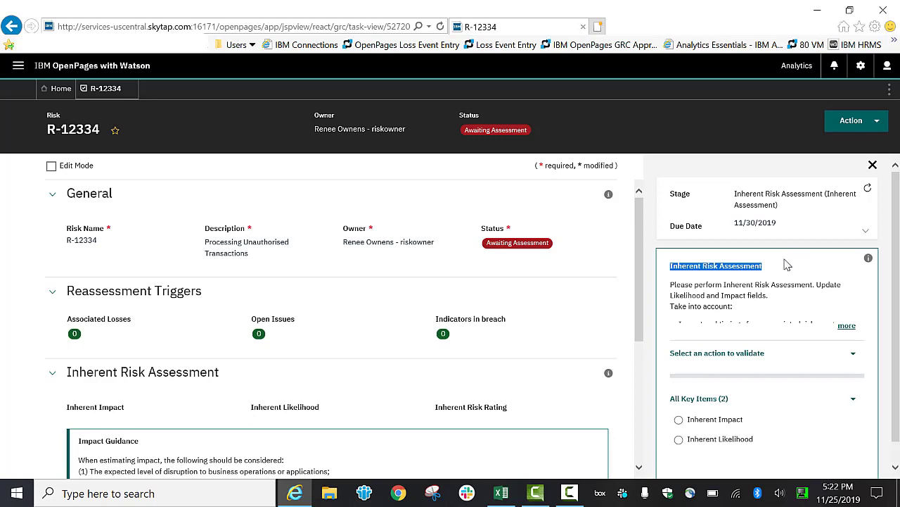
scroll(232, 379, down, 1)
scroll(222, 370, down, 1)
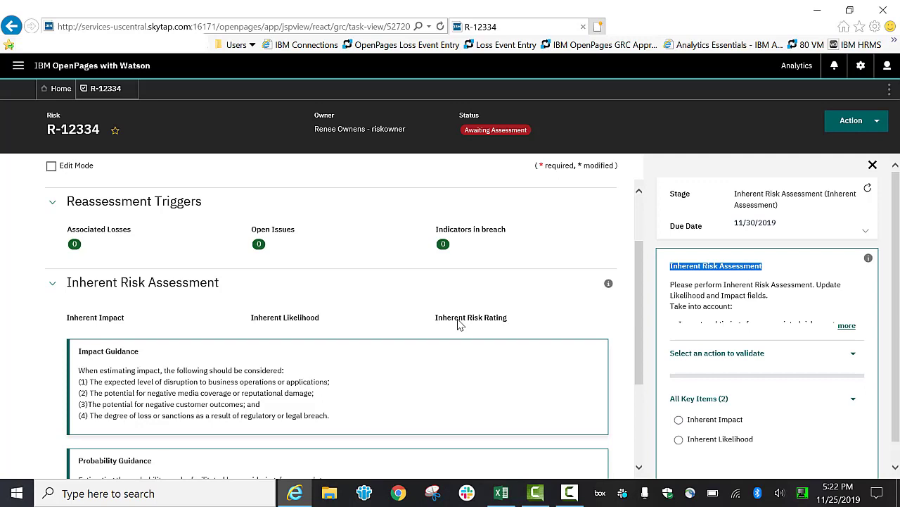
click(694, 268)
triple_click(736, 266)
click(846, 327)
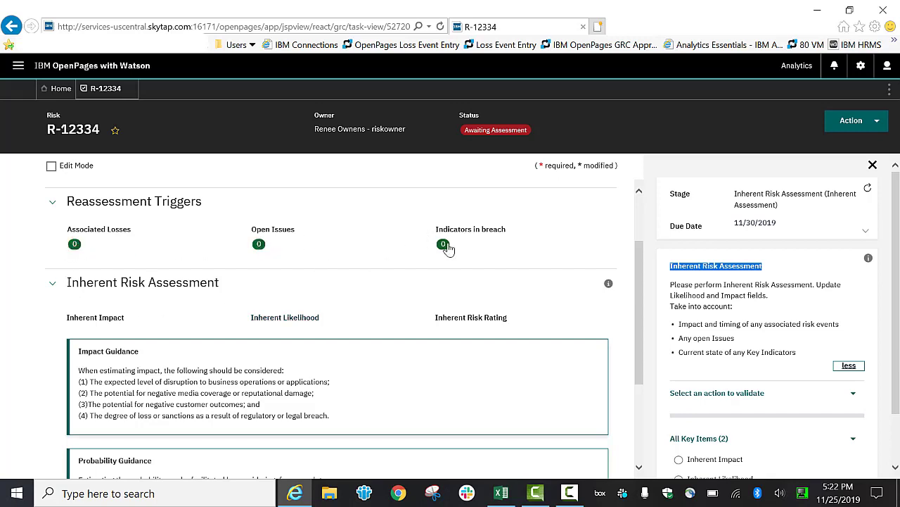
Set the risk's Inherent Impact to Low.
click(99, 321)
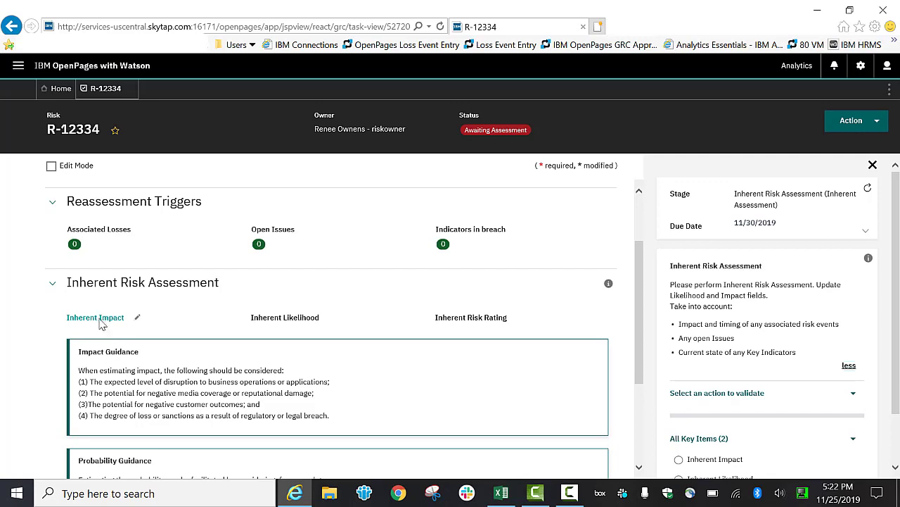
click(98, 321)
click(111, 343)
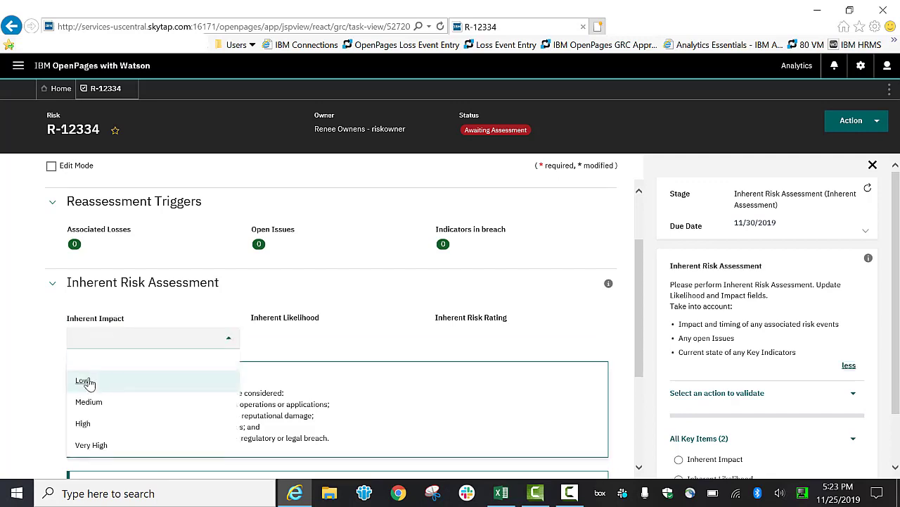
click(85, 381)
Set the Inherent Likelihood to Low and save the risk.
click(304, 321)
click(295, 352)
click(278, 380)
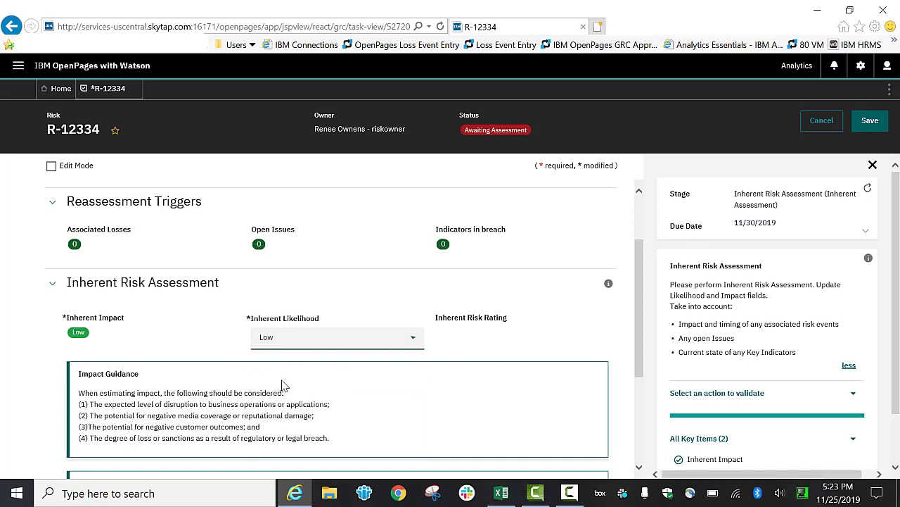
click(869, 121)
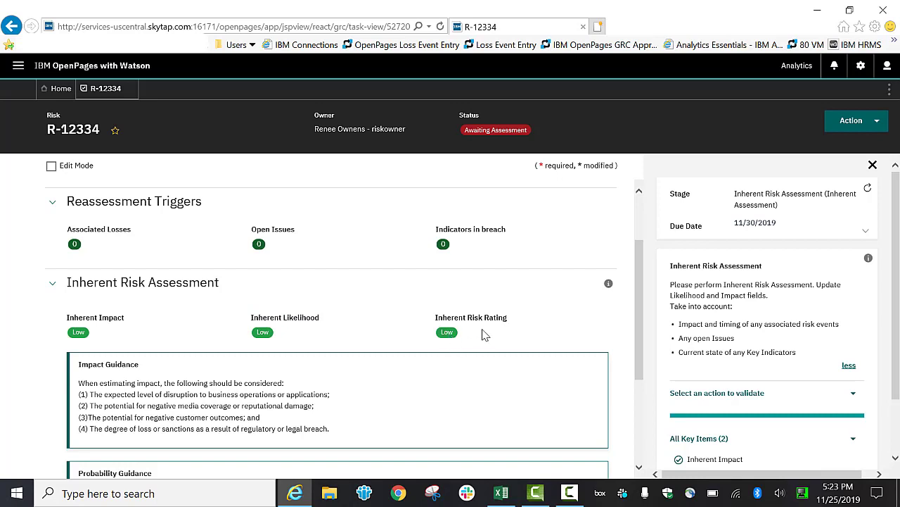
Advance risk R-12334 to the Residual Assessment stage, confirming the action.
click(851, 134)
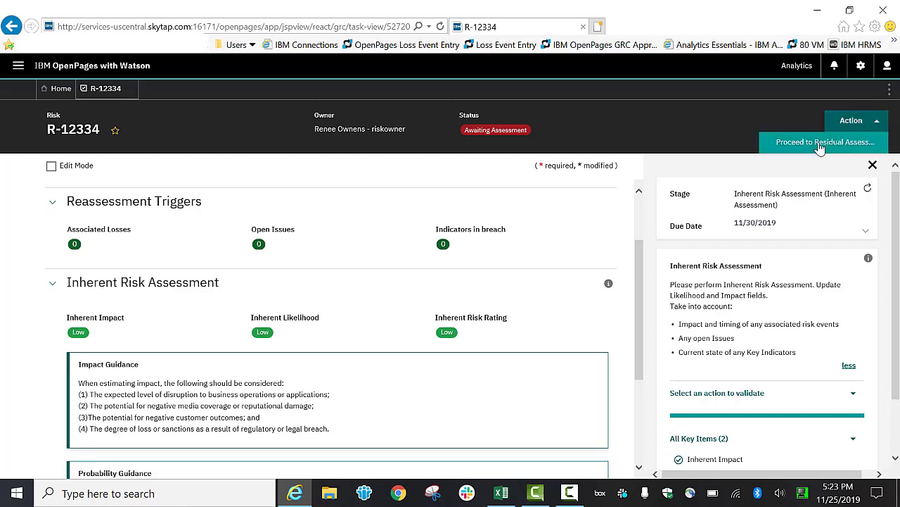
click(819, 143)
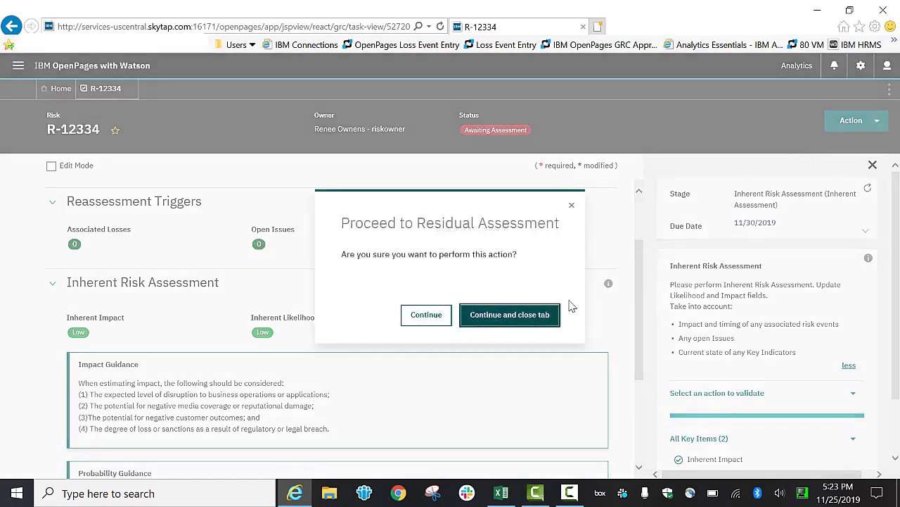
click(425, 318)
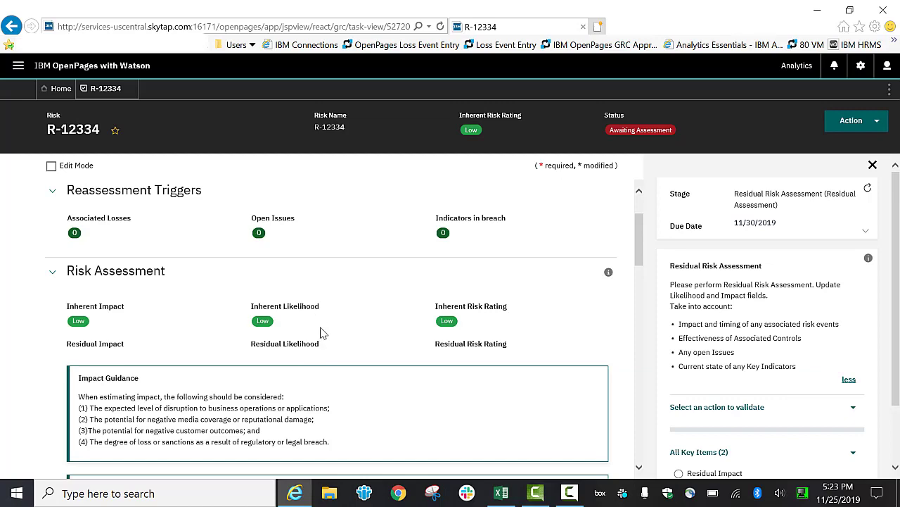
Log out and sign back in as the controlowner2 user from the saved Users favourites.
scroll(297, 371, down, 5)
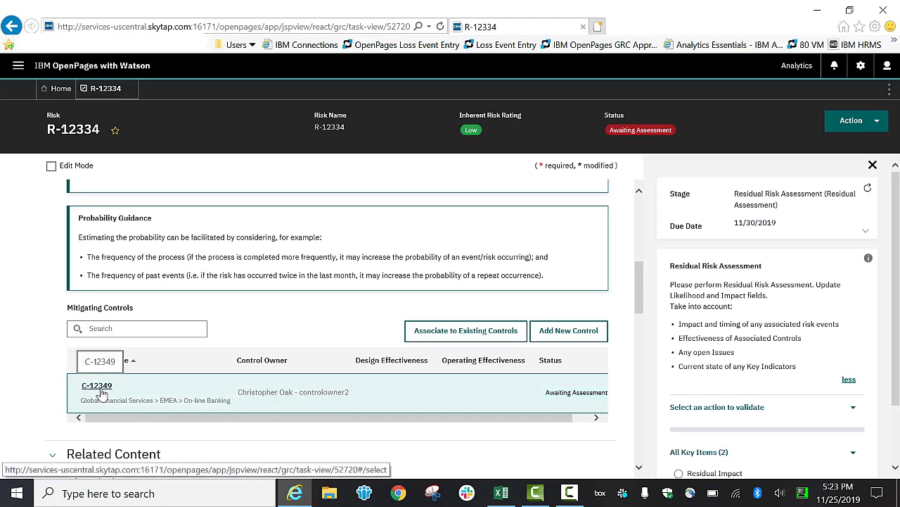
click(887, 65)
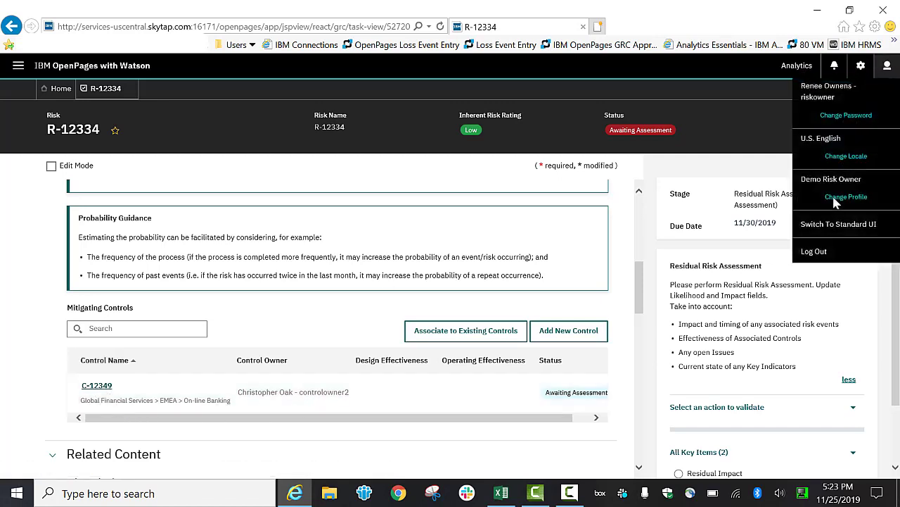
click(816, 251)
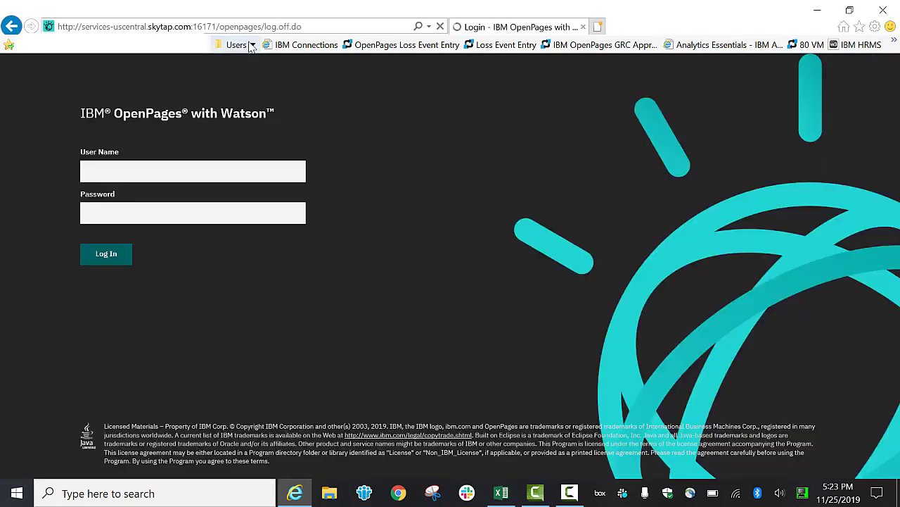
click(238, 45)
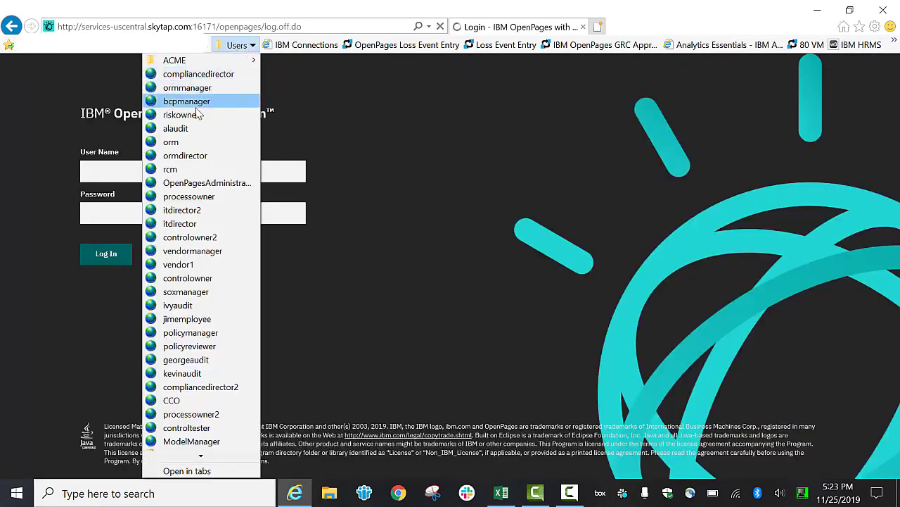
click(182, 241)
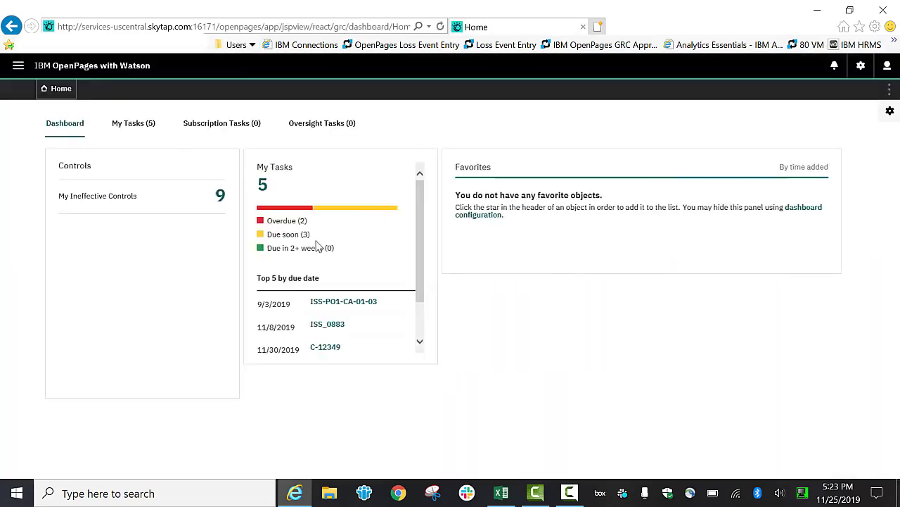
Open the C-12349 control task from My Tasks and expand its General section.
click(136, 125)
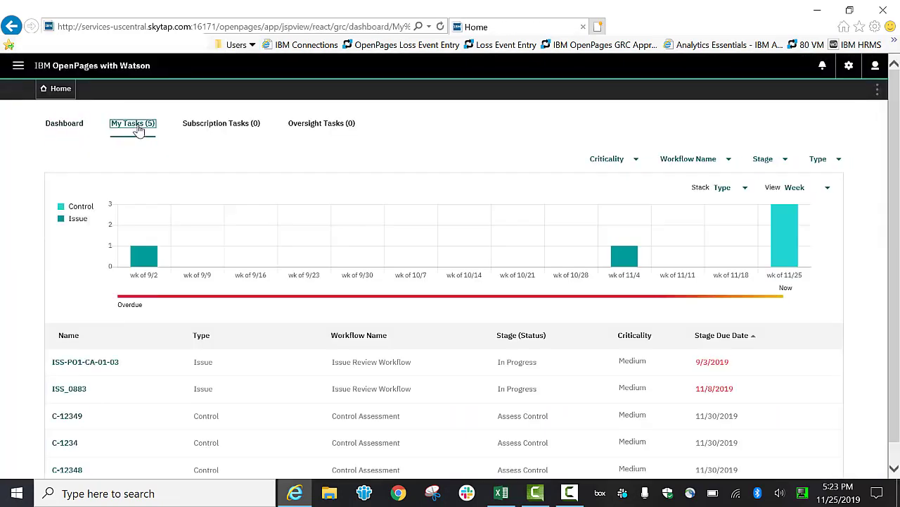
scroll(161, 348, down, 2)
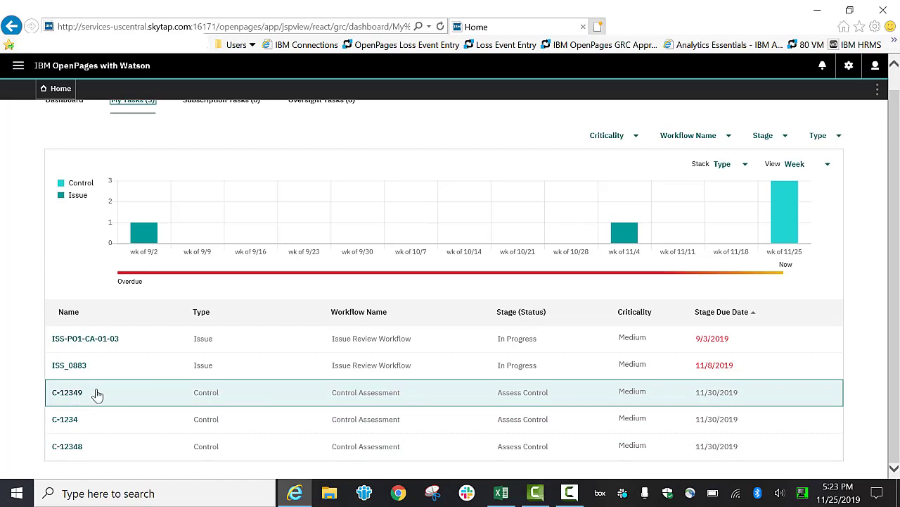
click(71, 392)
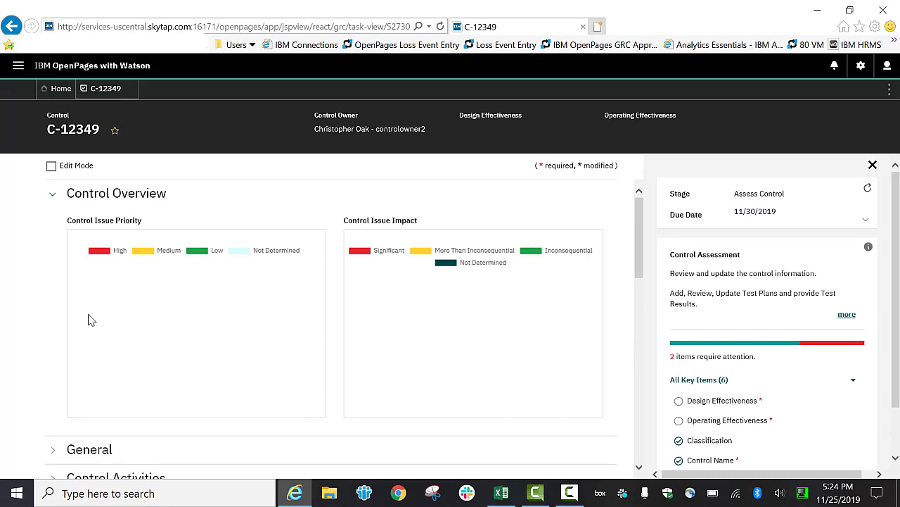
scroll(77, 415, down, 3)
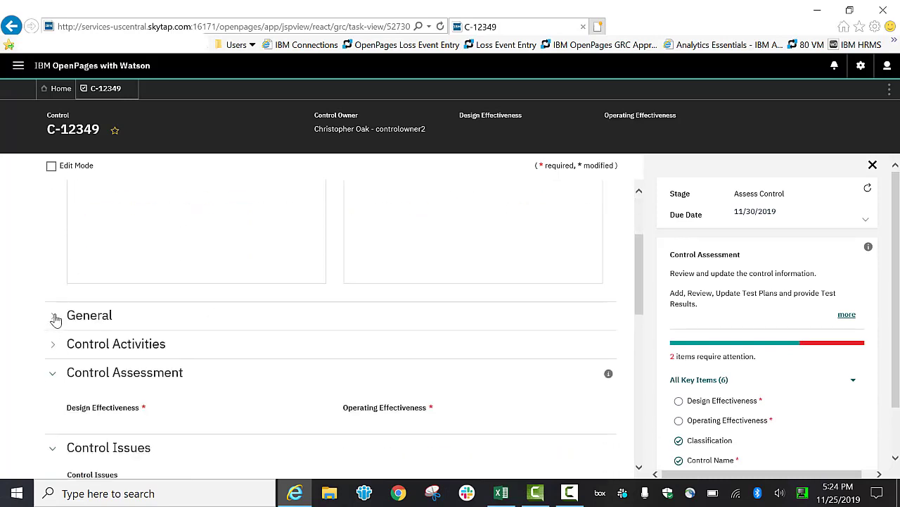
click(53, 316)
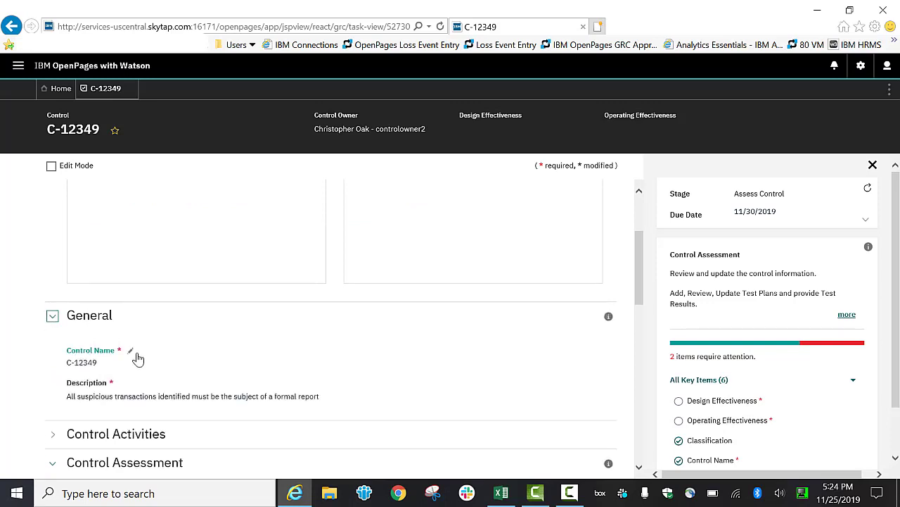
Set the control's Design Effectiveness to Effective.
scroll(117, 362, down, 2)
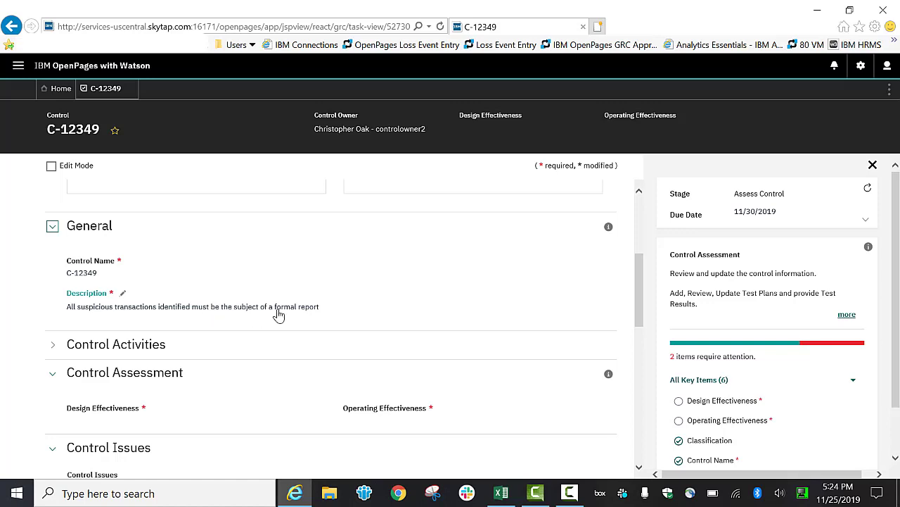
scroll(279, 318, down, 2)
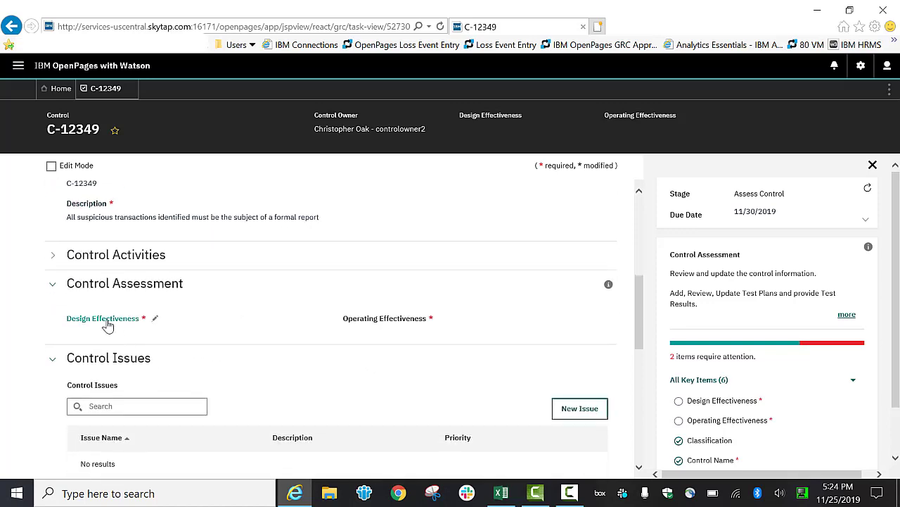
click(113, 324)
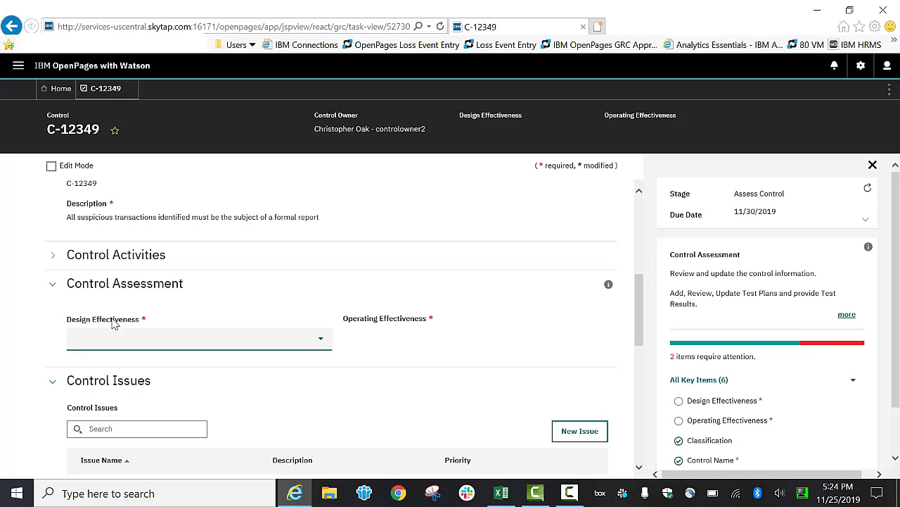
click(123, 339)
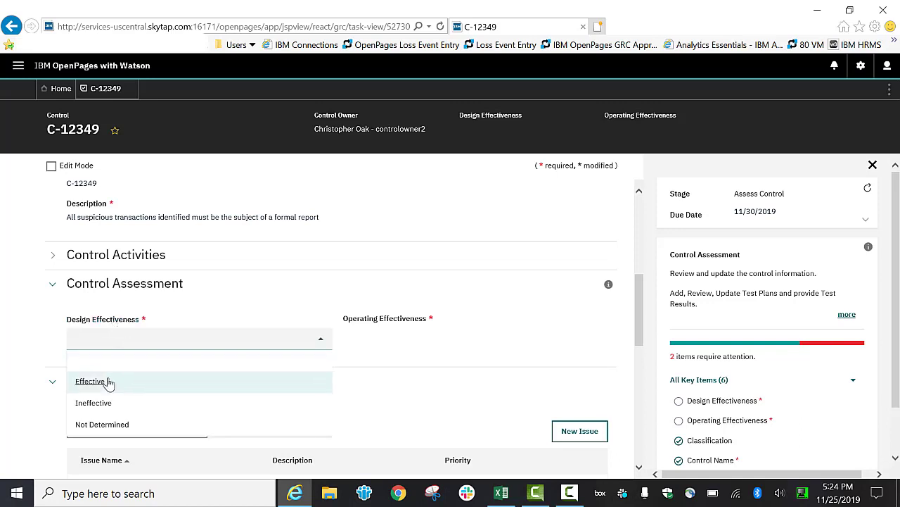
click(98, 382)
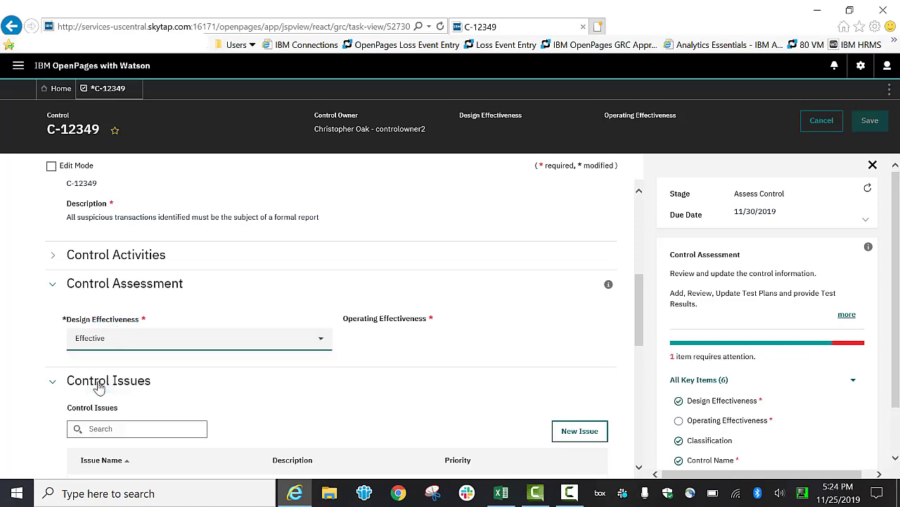
Set the Operating Effectiveness to Ineffective and save the control.
click(383, 324)
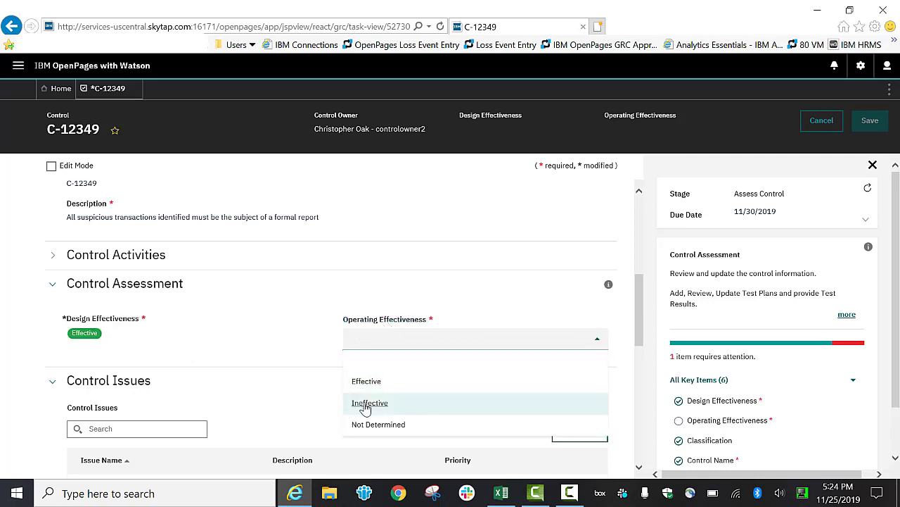
click(366, 405)
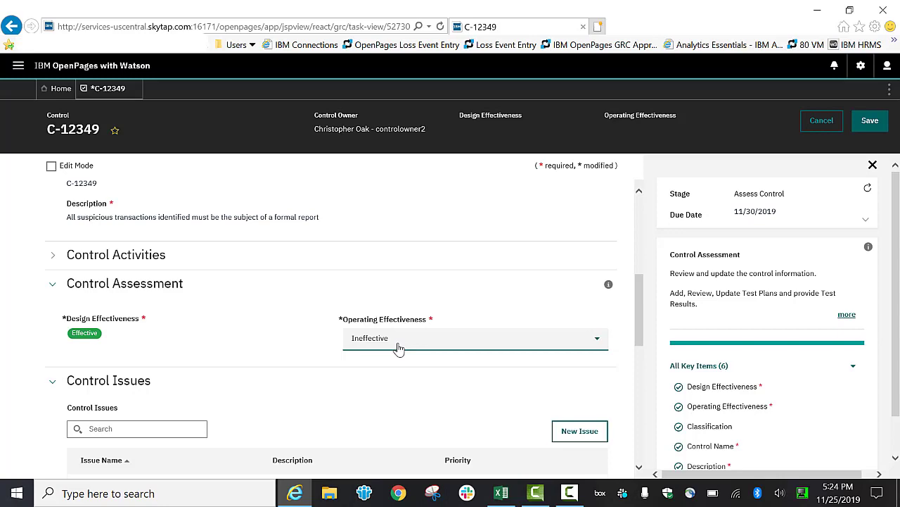
click(870, 121)
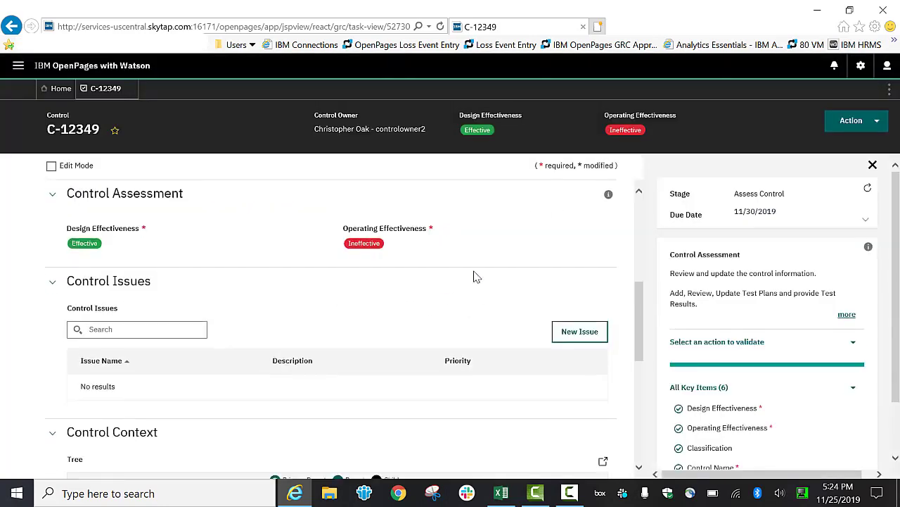
Mark the control's assessment as complete, confirming the action.
click(852, 122)
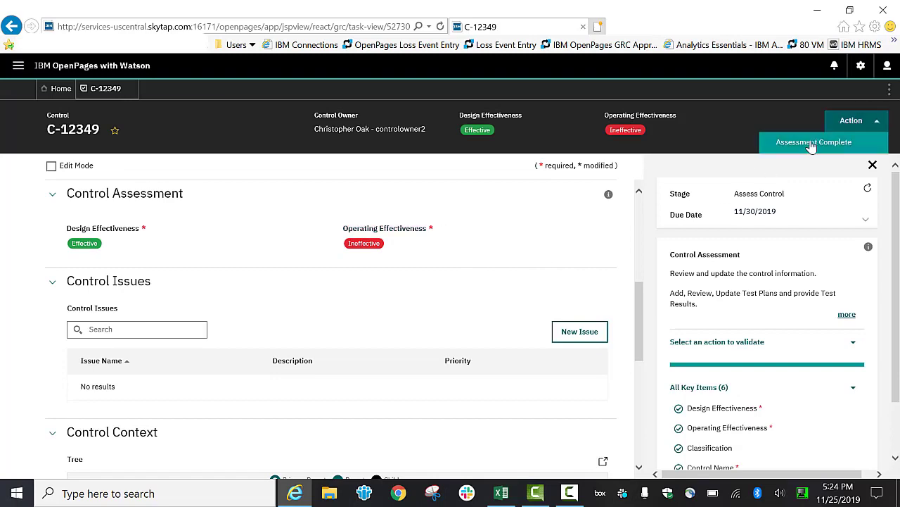
click(812, 142)
click(426, 318)
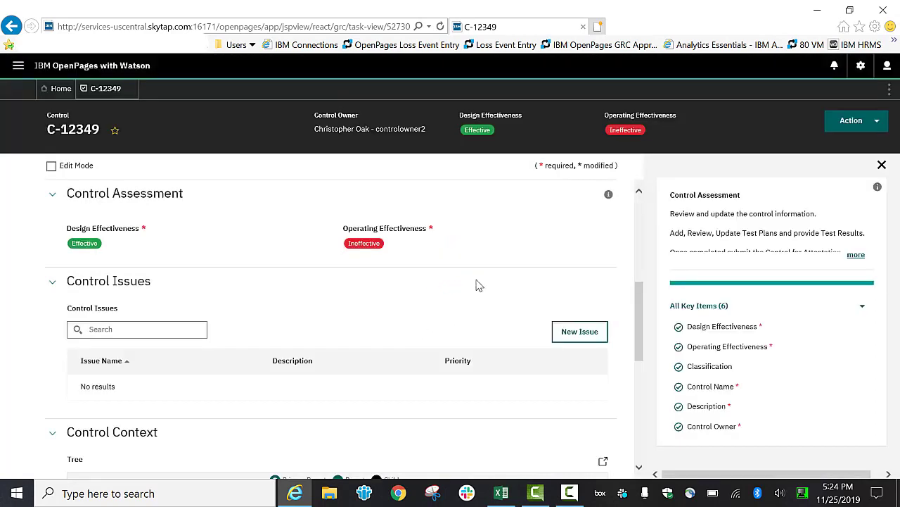
Log out and sign back in as the riskowner user from the saved Users favourites.
click(887, 66)
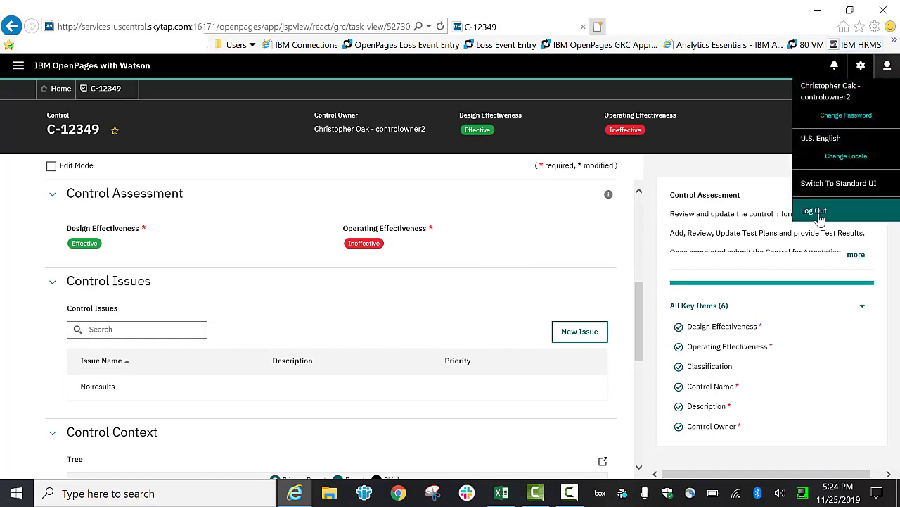
click(816, 211)
click(236, 45)
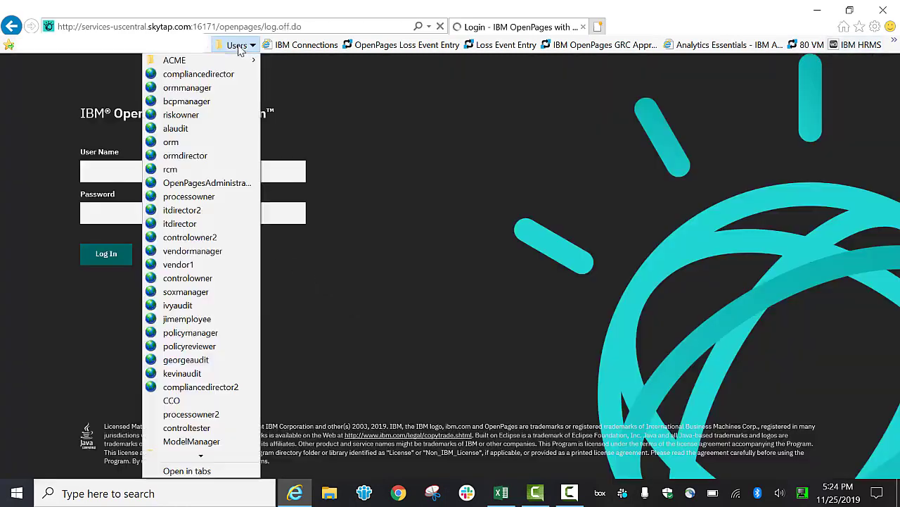
drag(186, 114, 190, 118)
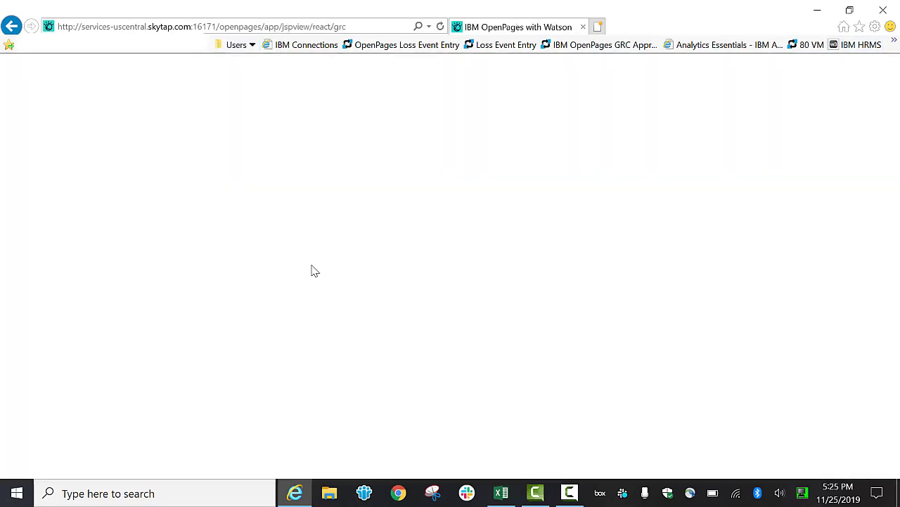
Open the R-12334 risk task from My Tasks and review its mitigating control's effectiveness ratings.
click(128, 126)
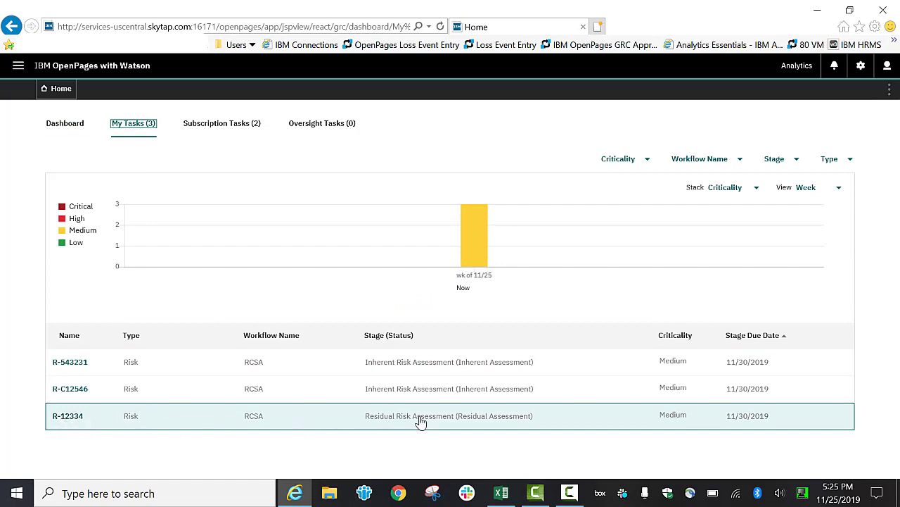
click(69, 417)
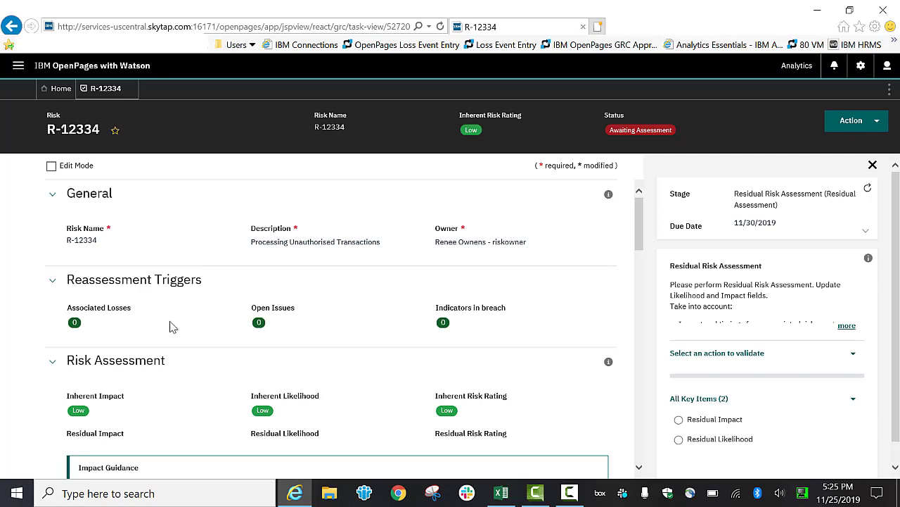
scroll(169, 326, down, 1)
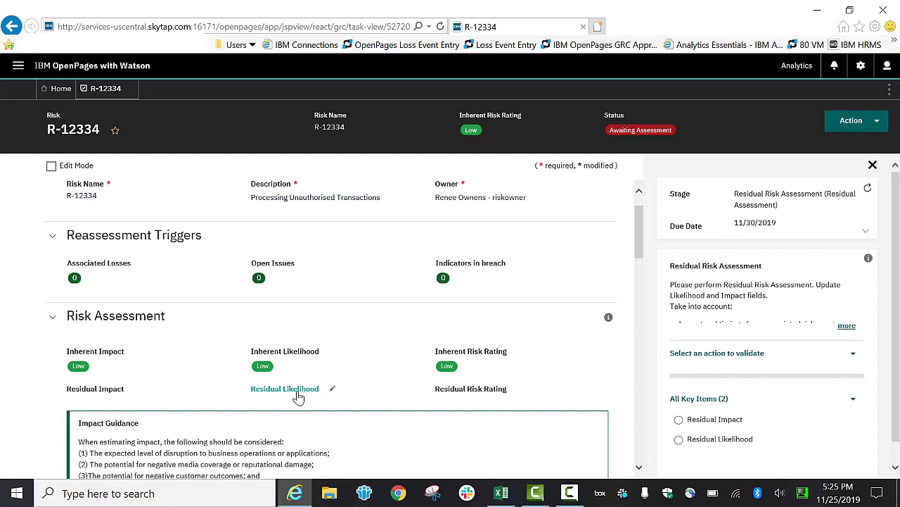
scroll(298, 397, down, 5)
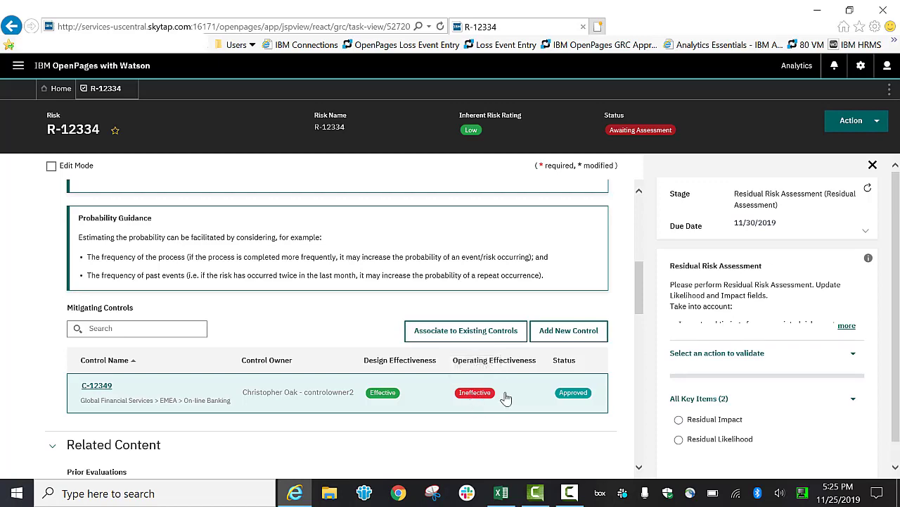
scroll(394, 352, up, 4)
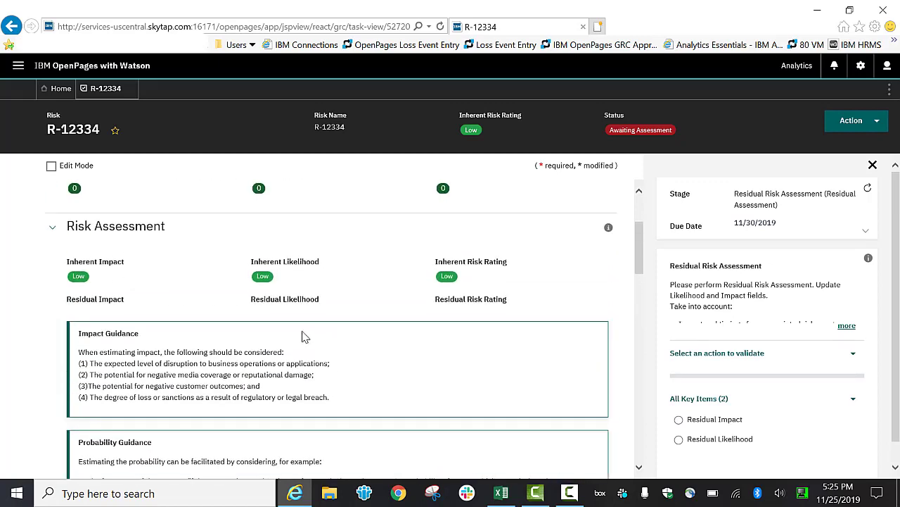
Set the risk's Residual Impact to Medium.
click(99, 302)
click(109, 326)
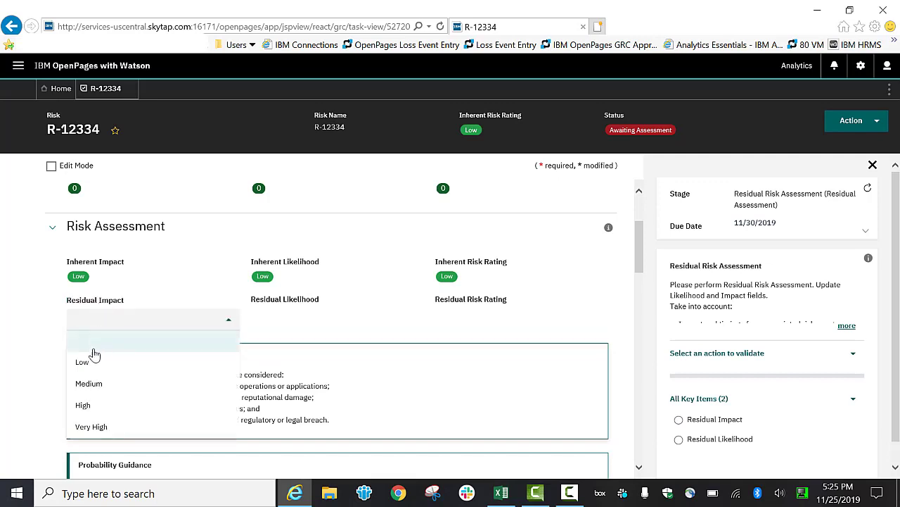
click(85, 383)
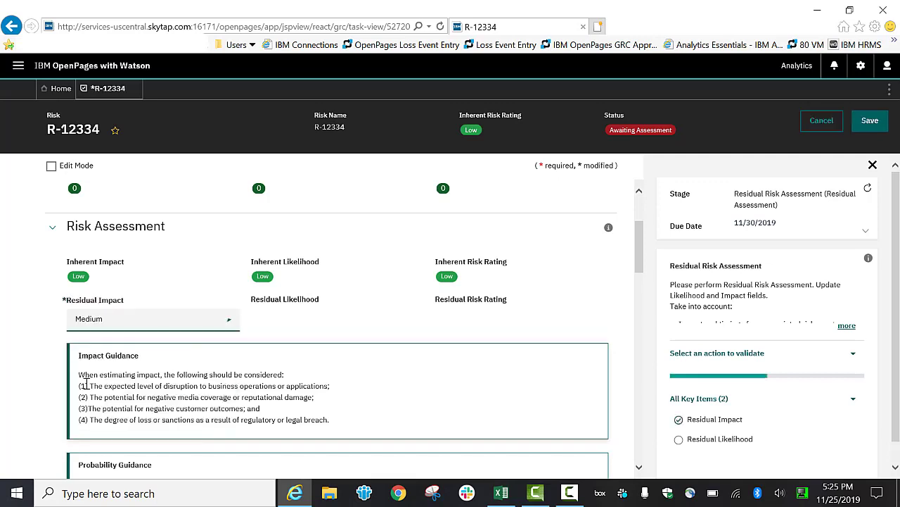
Set the Residual Likelihood to Medium and save the risk.
click(302, 299)
click(290, 323)
click(273, 383)
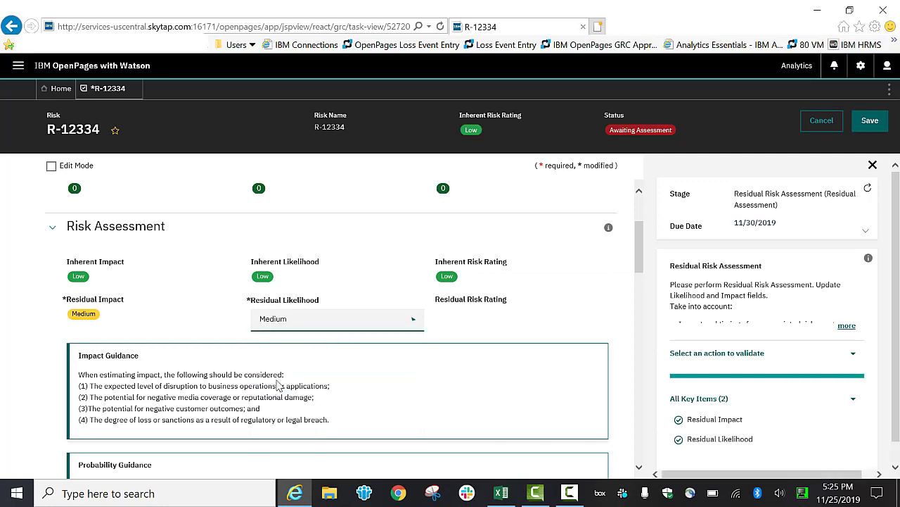
click(869, 120)
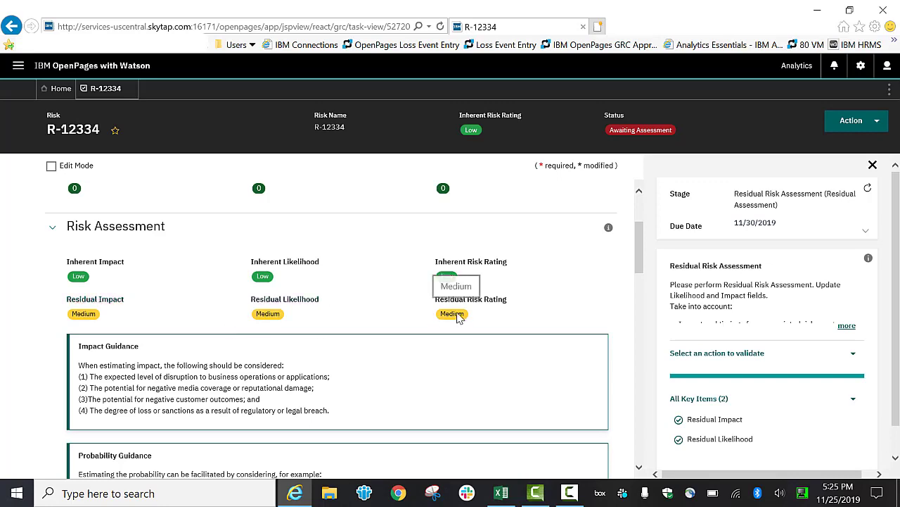
Submit risk R-12334's residual assessment through its workflow action and confirm it.
click(851, 120)
click(798, 146)
click(425, 325)
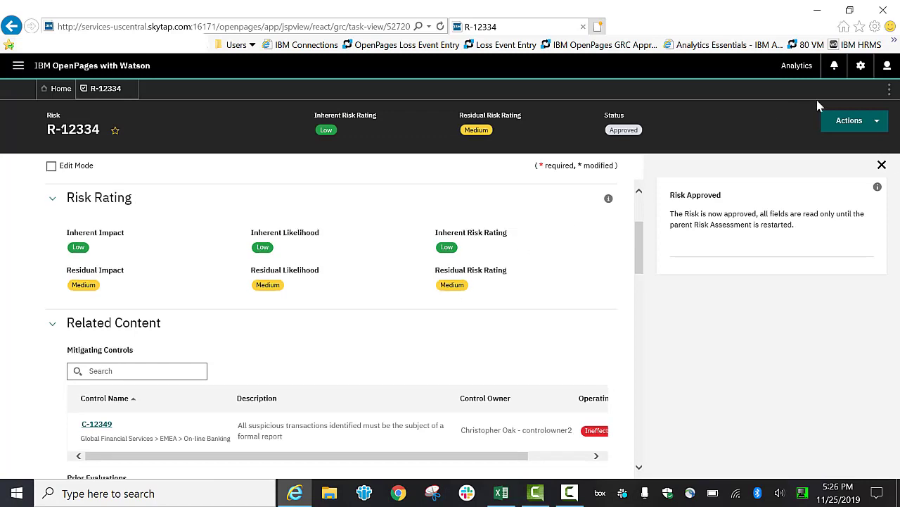
Log out and sign back in as the ormmanager user from the saved Users favourites.
click(887, 65)
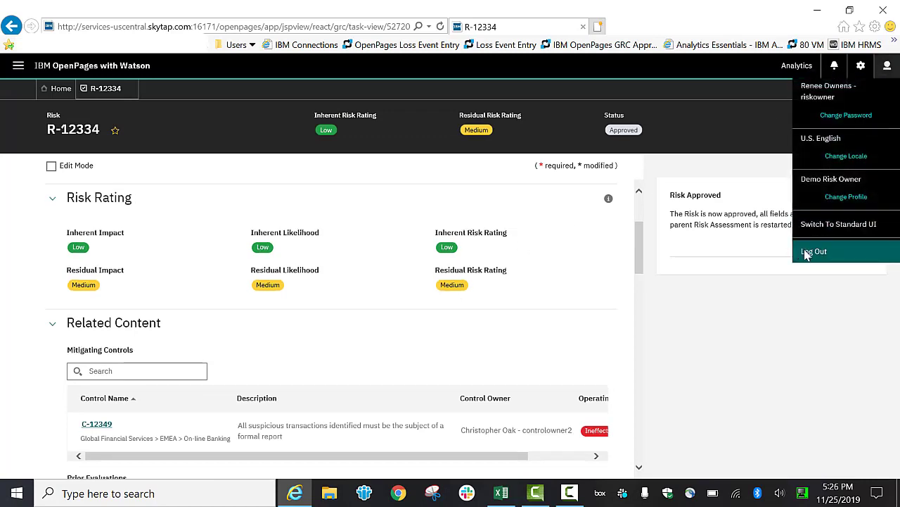
click(807, 252)
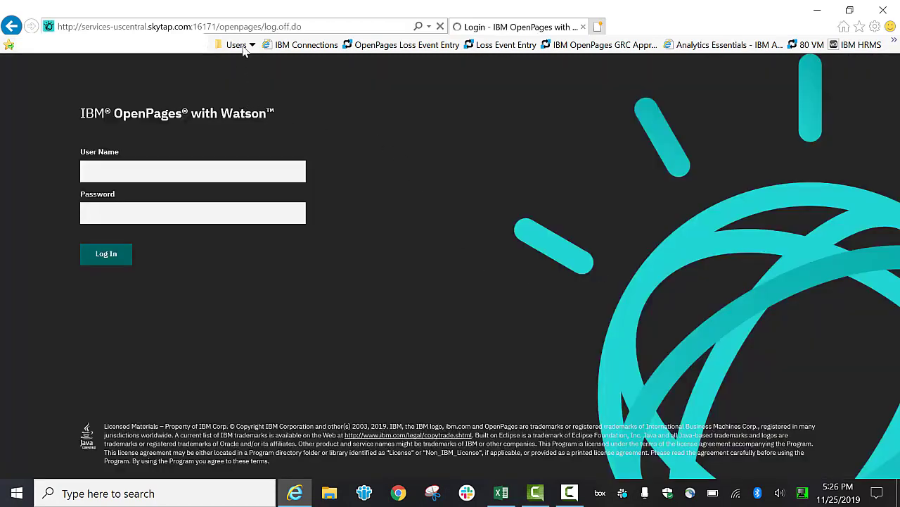
click(243, 45)
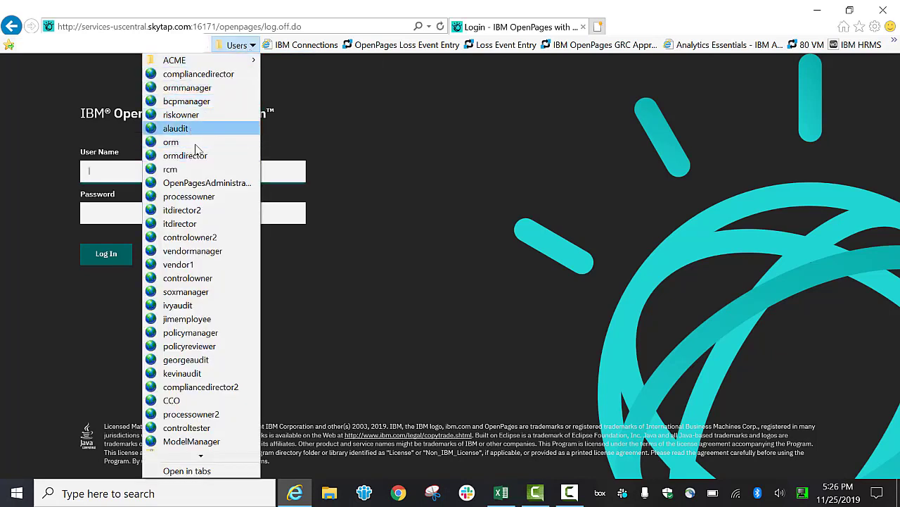
click(188, 90)
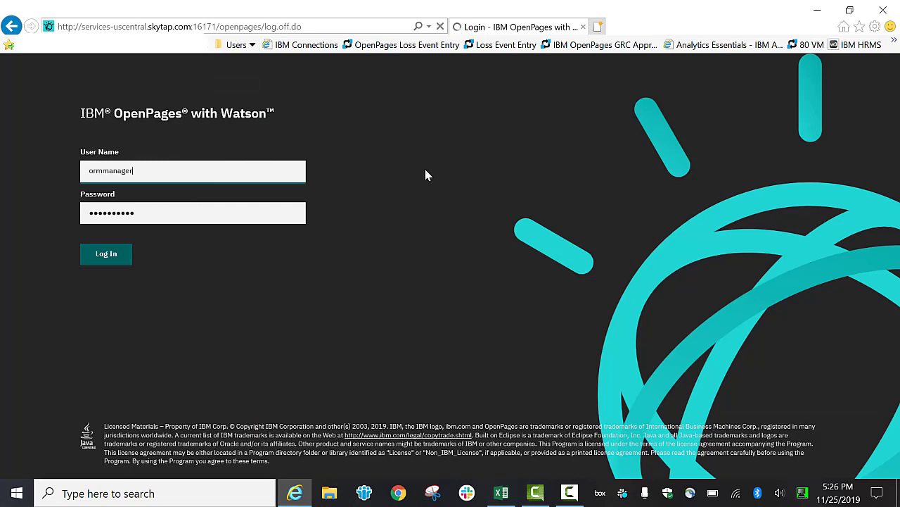
Open the NA - On-line Banking Risk Register risk assessment task from My Tasks.
scroll(327, 344, down, 2)
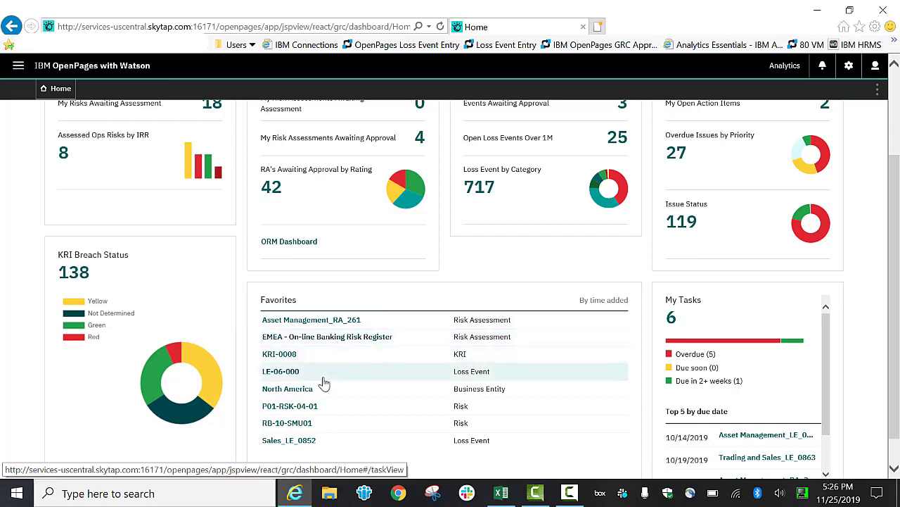
scroll(334, 383, up, 3)
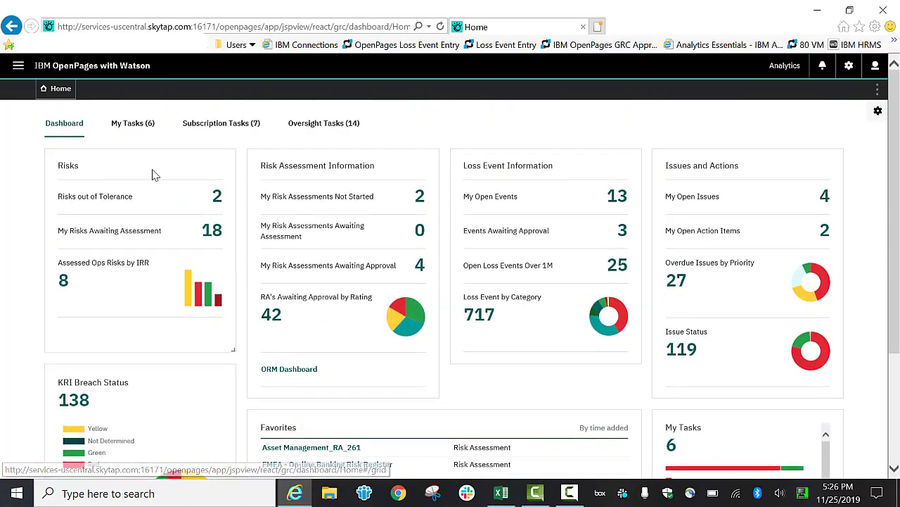
click(131, 125)
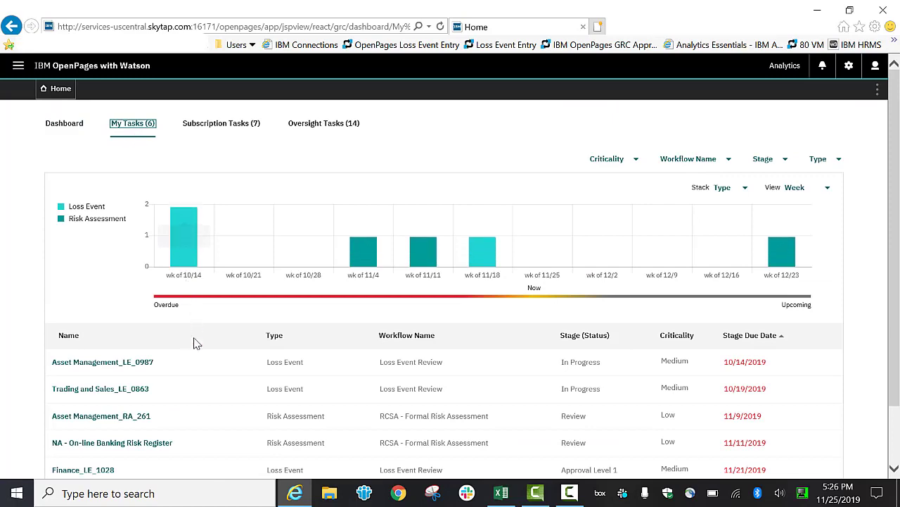
scroll(188, 369, down, 2)
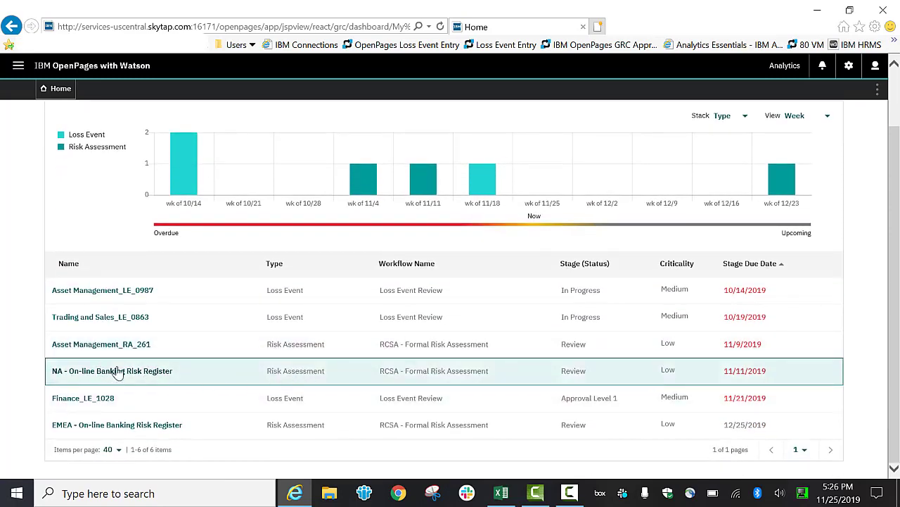
click(117, 375)
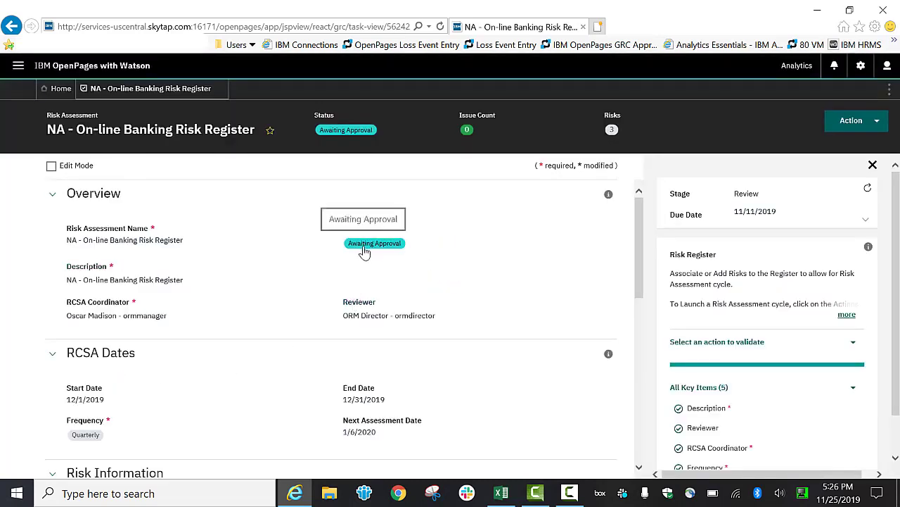
Mark the NA - On-line Banking Risk Register assessment as Review Complete and confirm the action.
drag(642, 242, 646, 362)
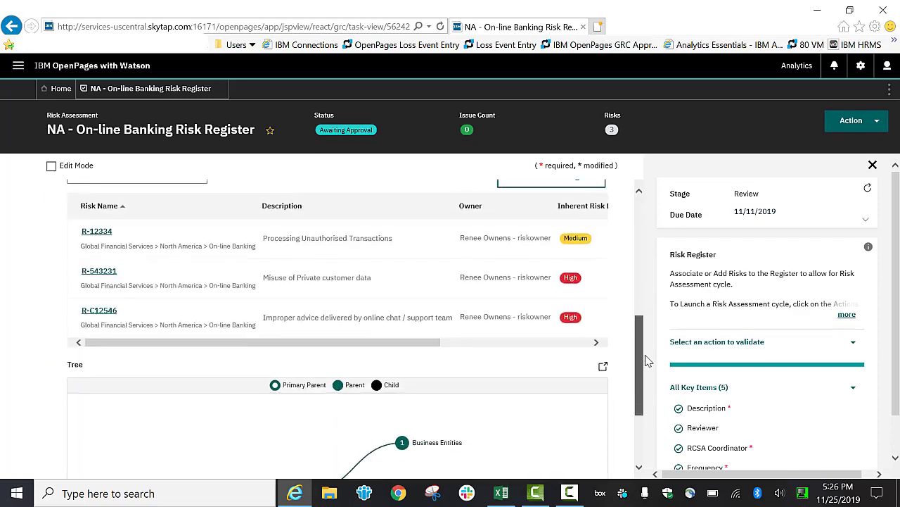
scroll(418, 312, up, 2)
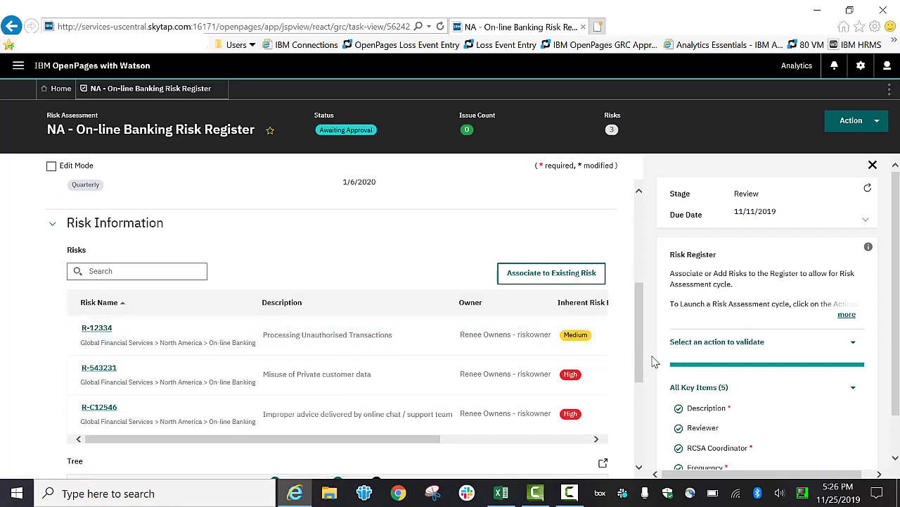
drag(637, 337, 619, 243)
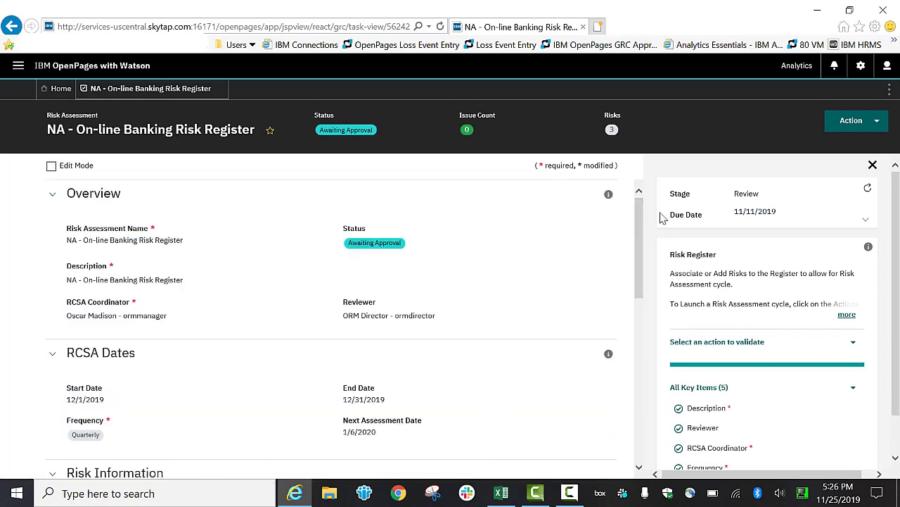
click(851, 123)
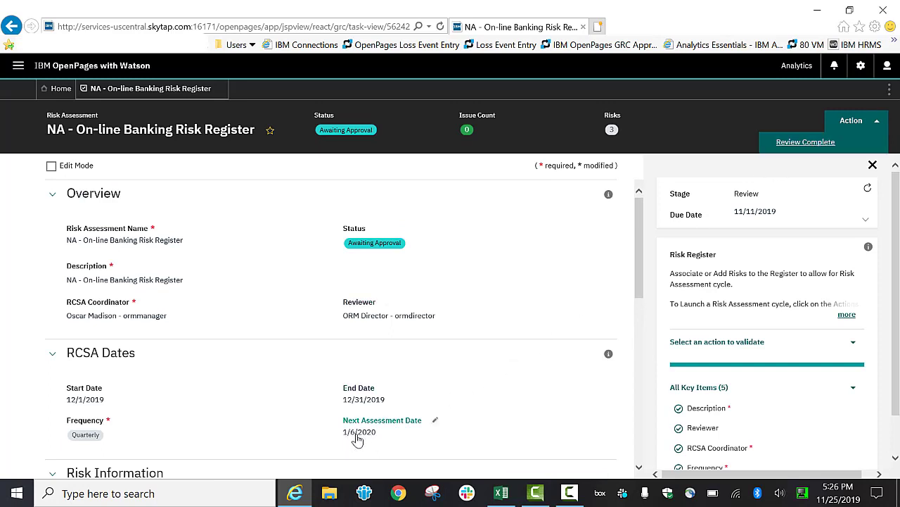
click(797, 144)
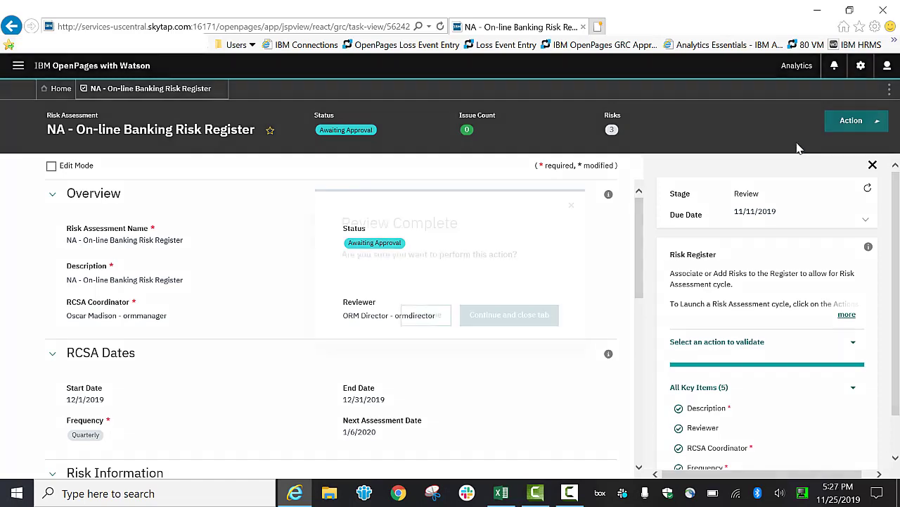
click(431, 318)
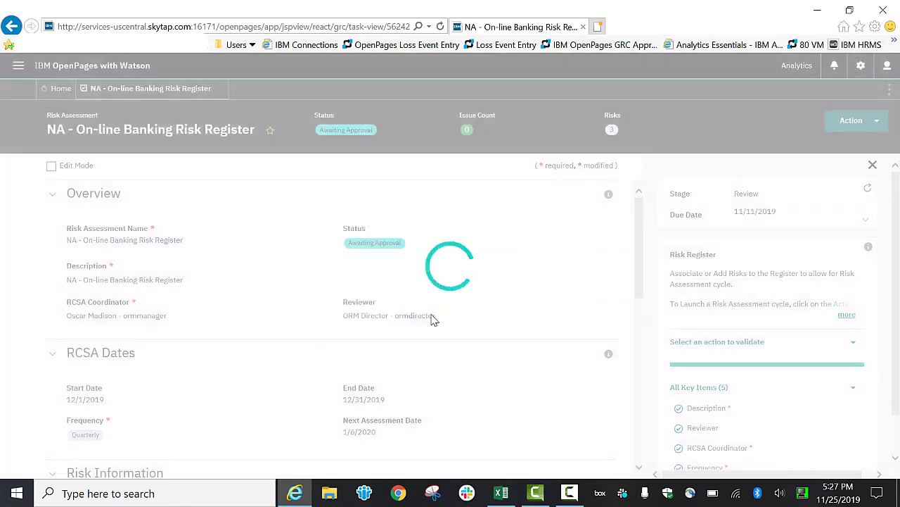